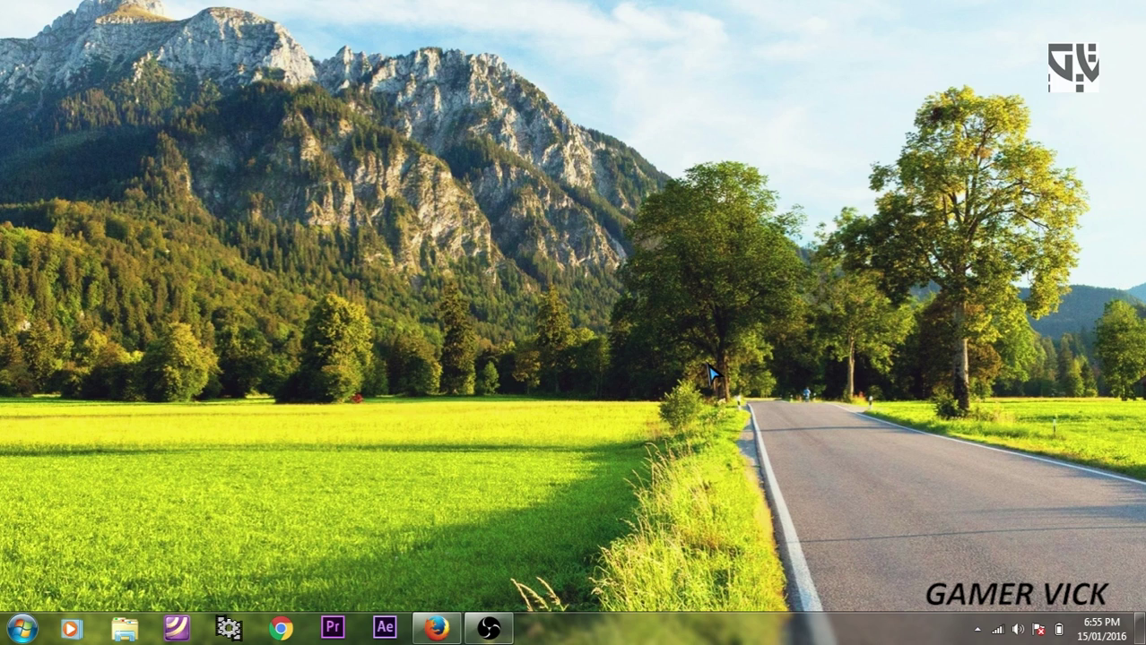
Switch to Firefox and open the Razer Cortex: Game Booster page on razerzone.com at its download link
click(437, 629)
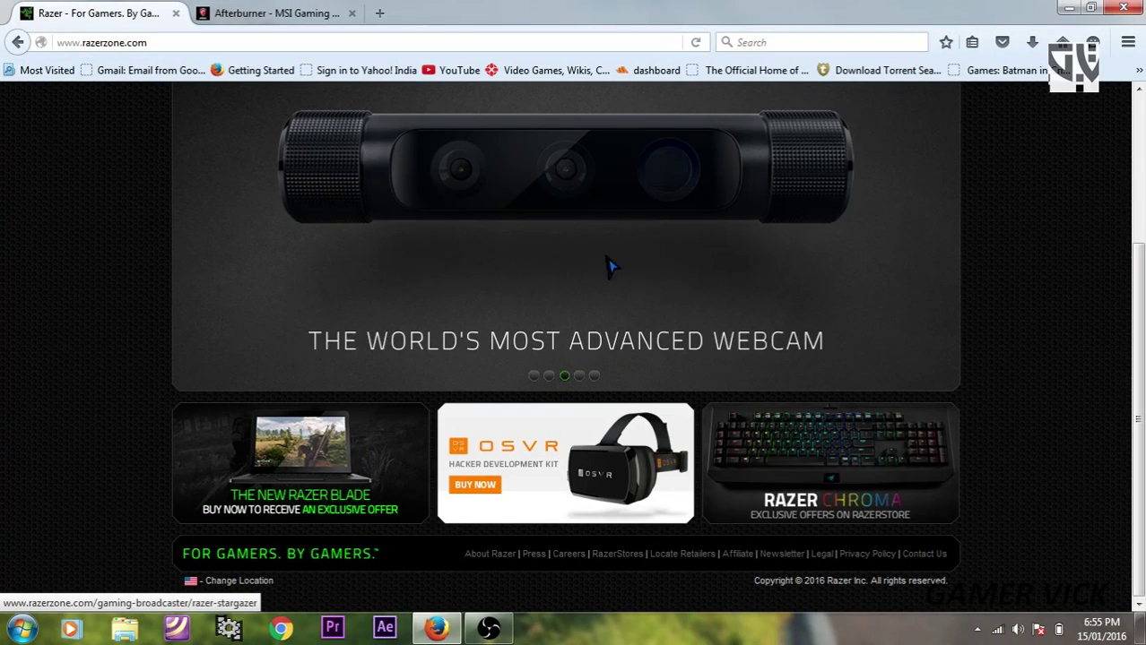
scroll(336, 286, up, 2)
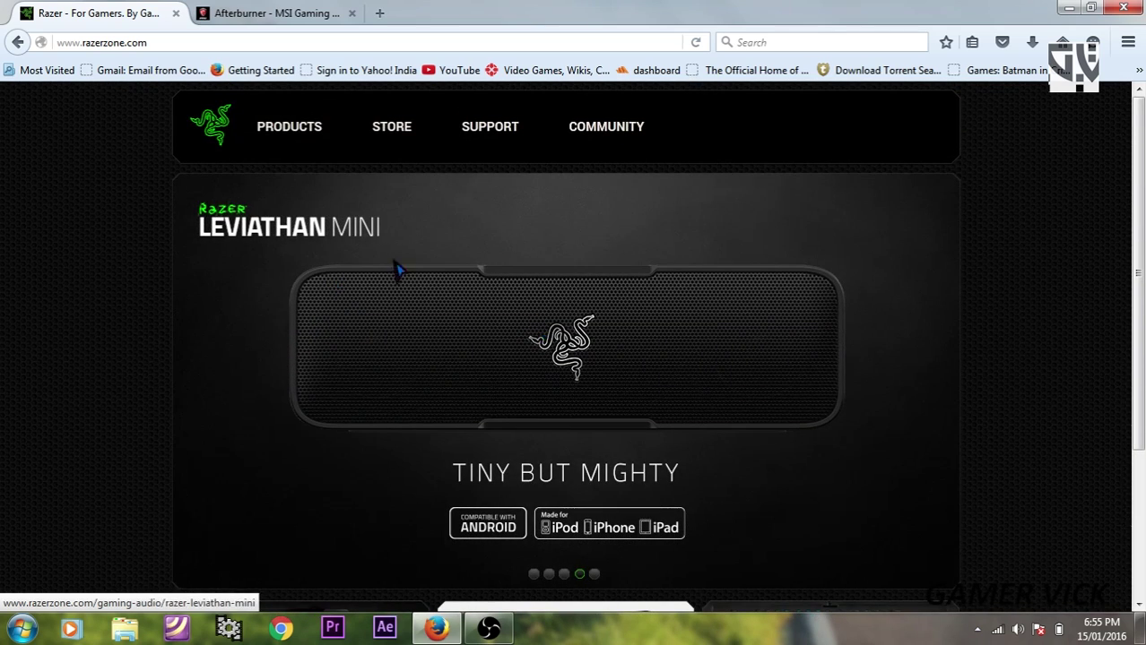
click(162, 45)
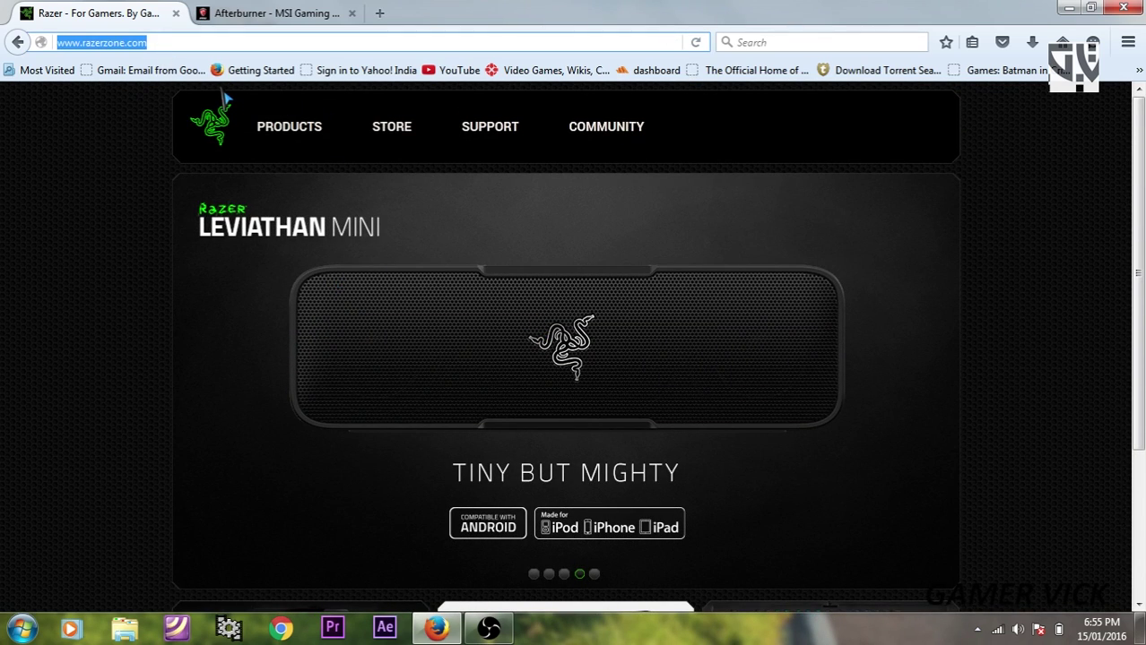
text(raz)
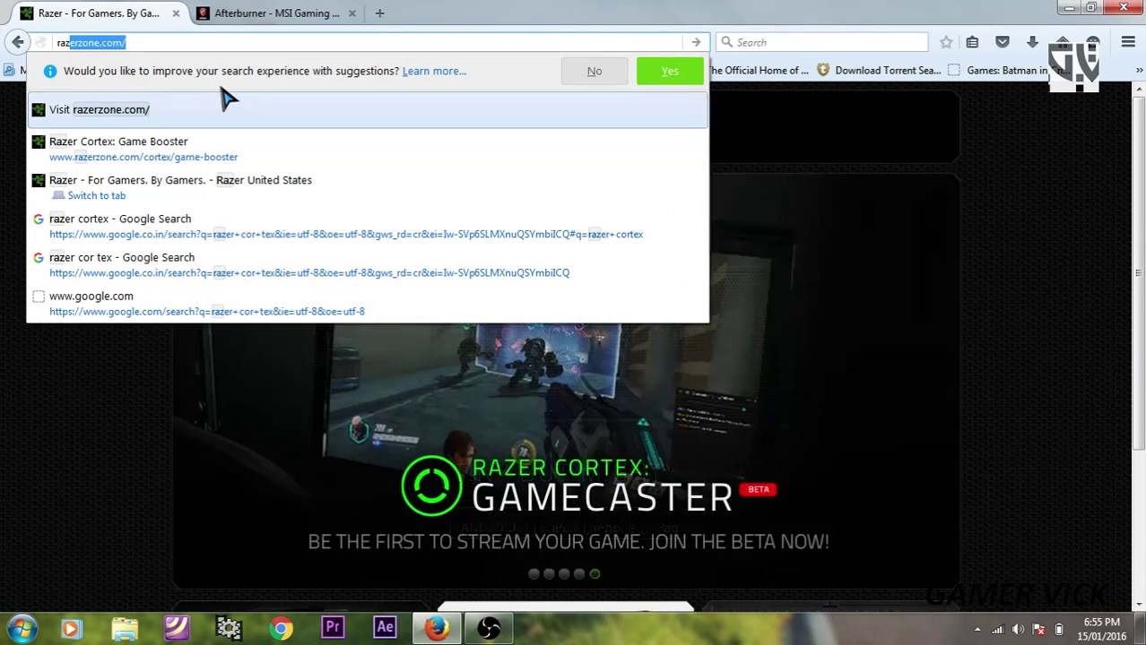
key(Down)
key(Return)
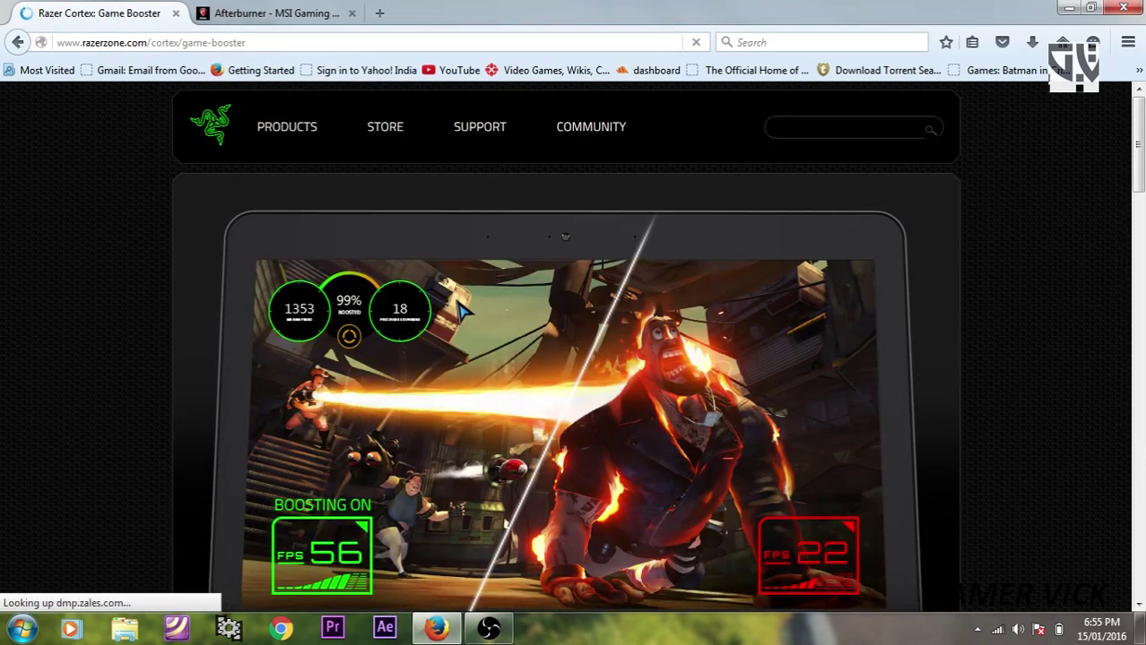
scroll(406, 345, down, 3)
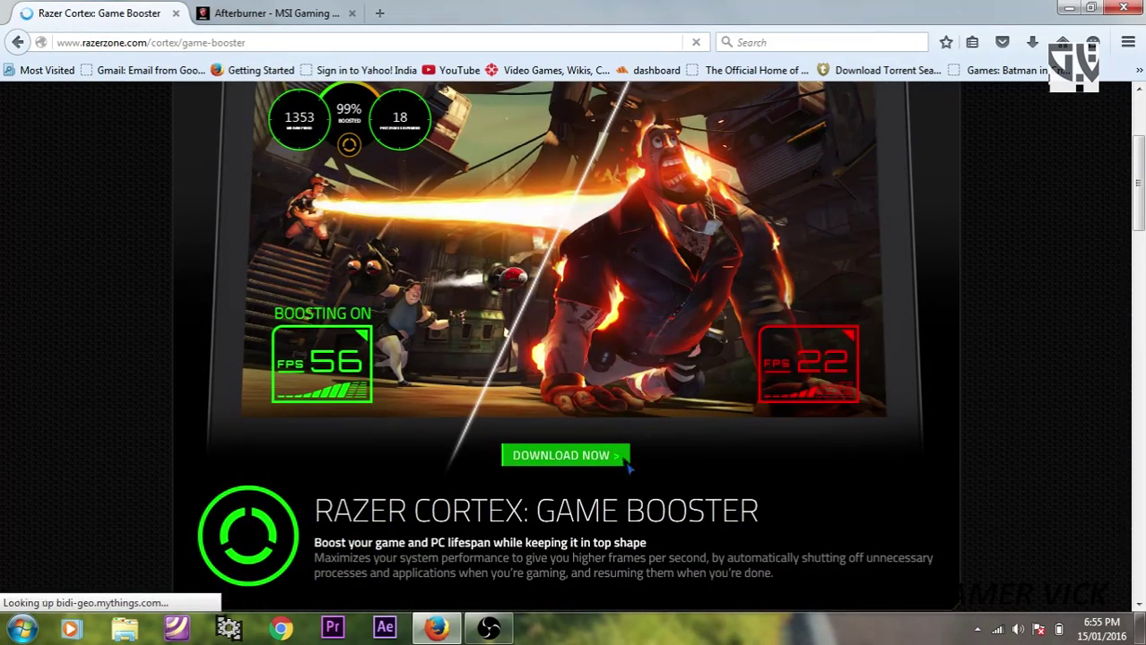
View the MSI Afterburner downloads page and return to the Razer Cortex: Game Booster page
click(247, 14)
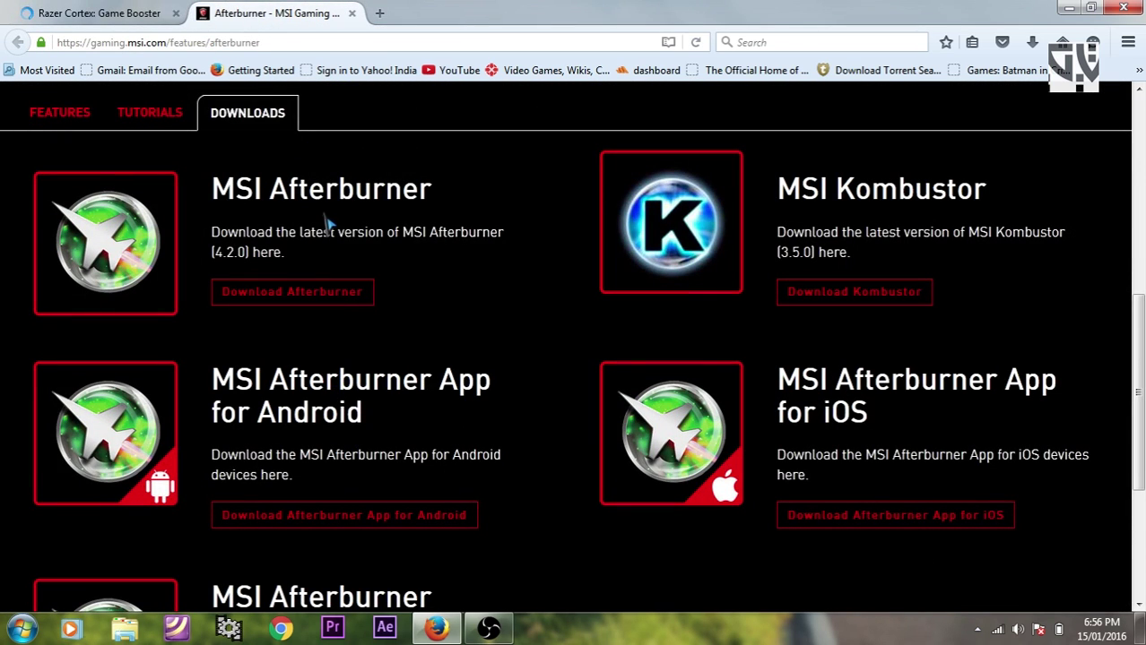
click(123, 12)
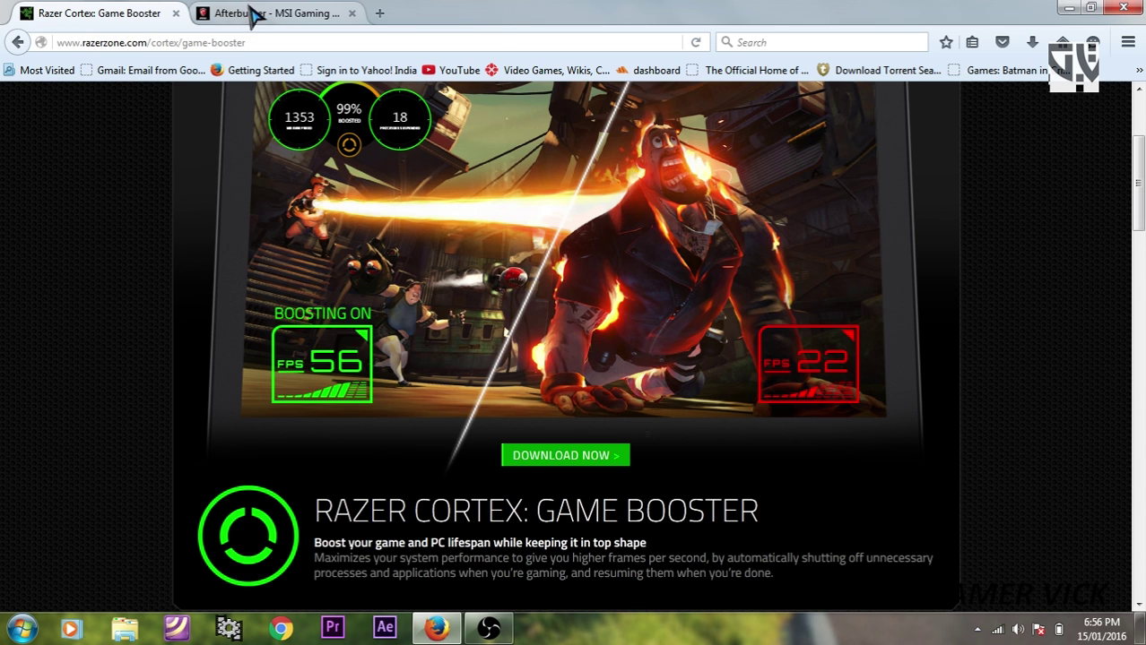
click(262, 20)
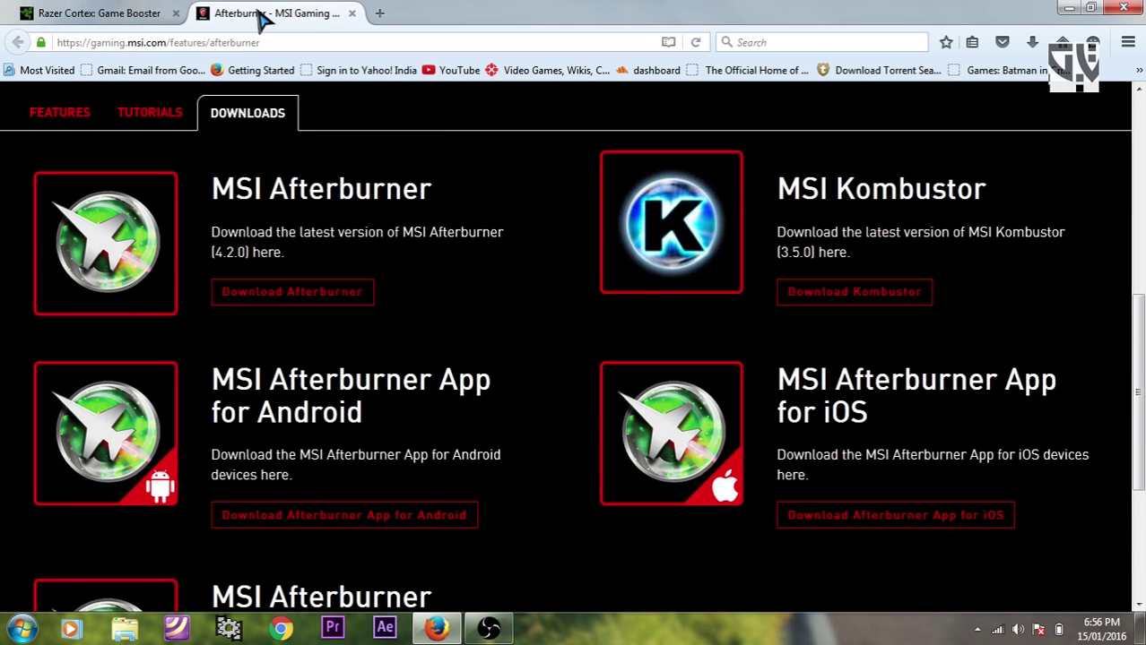
click(130, 14)
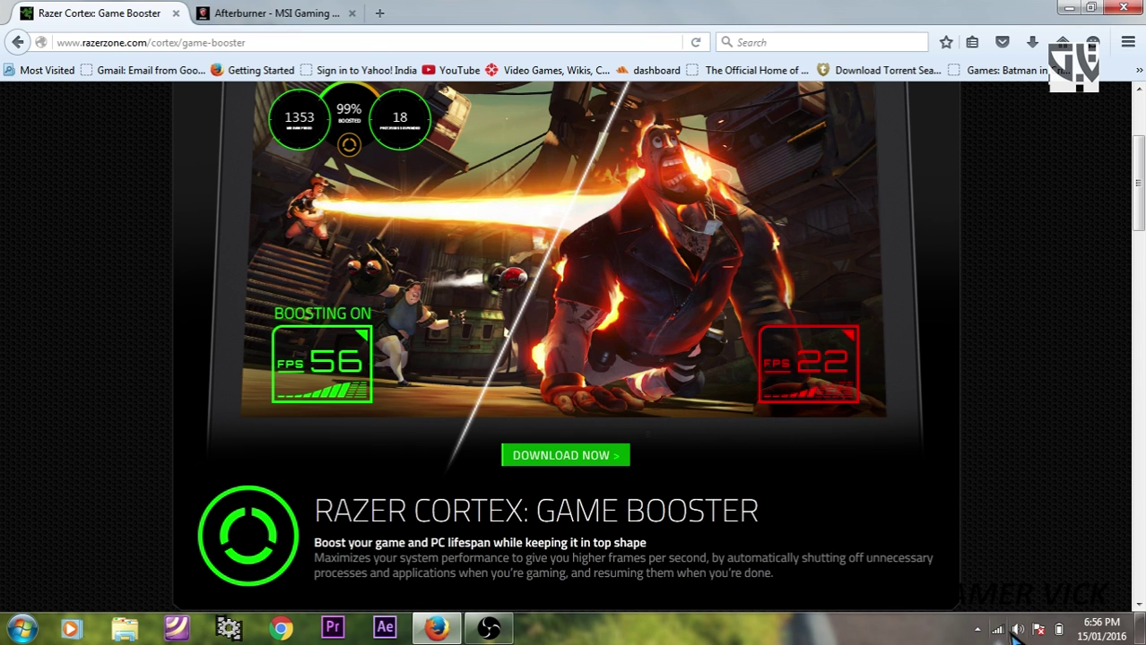
Switch to Razer Cortex, which is already running in the background
click(977, 630)
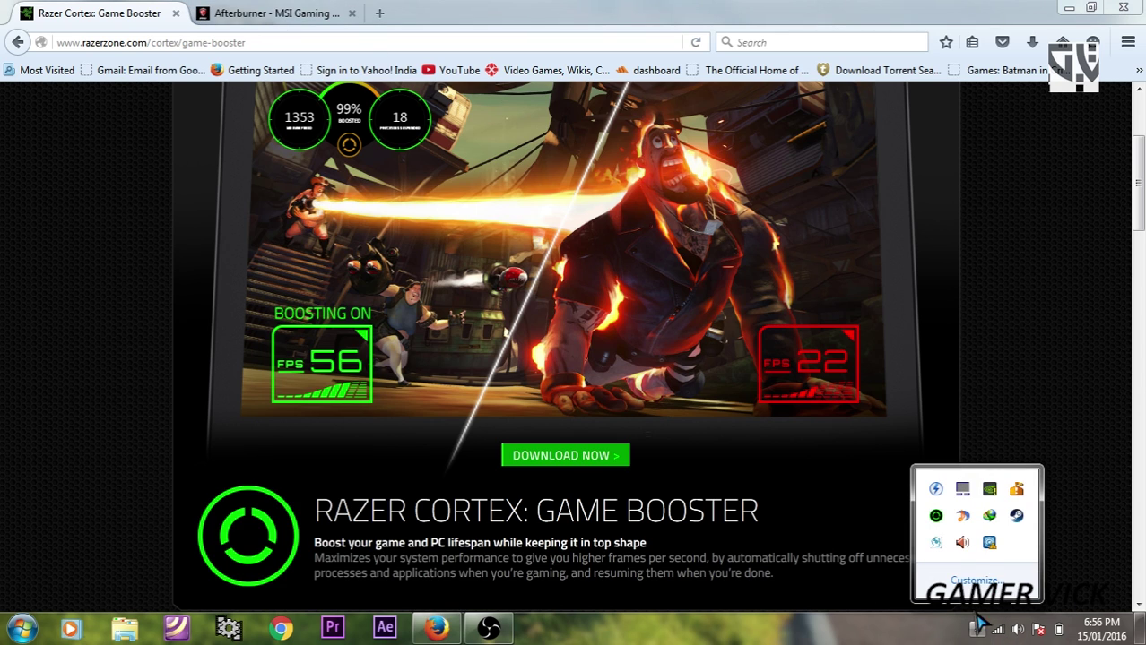
double_click(937, 524)
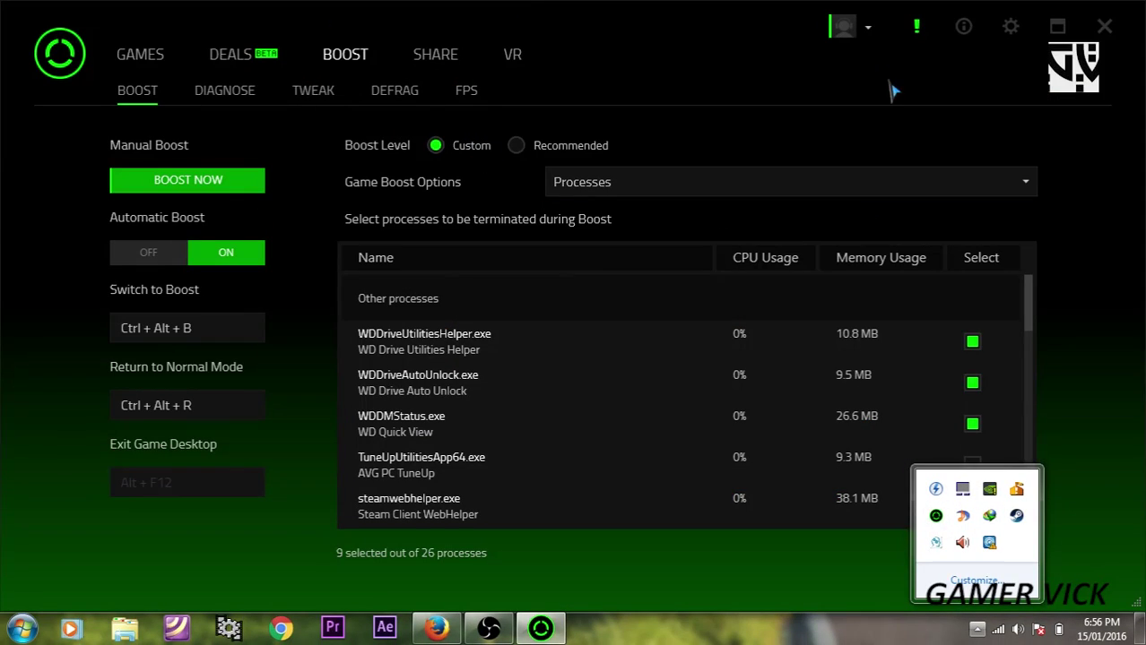
click(977, 628)
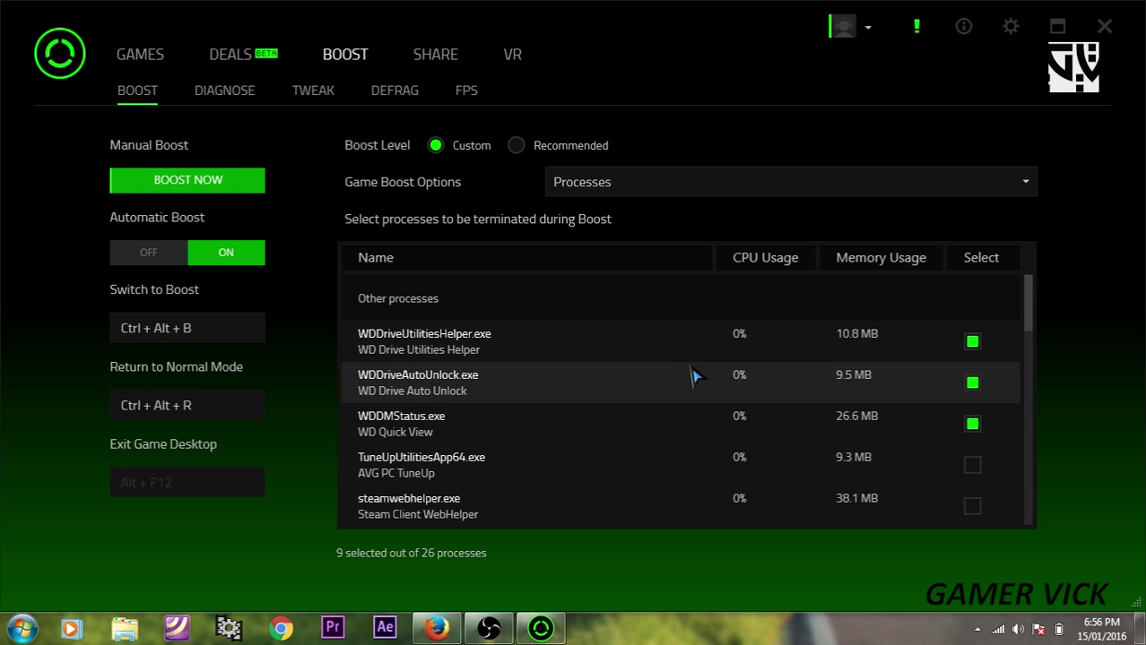
Examine the list of processes selected for termination during Boost in Razer Cortex
mouse_move(1030, 299)
mouse_down()
mouse_move(1030, 500)
mouse_move(1030, 287)
mouse_up()
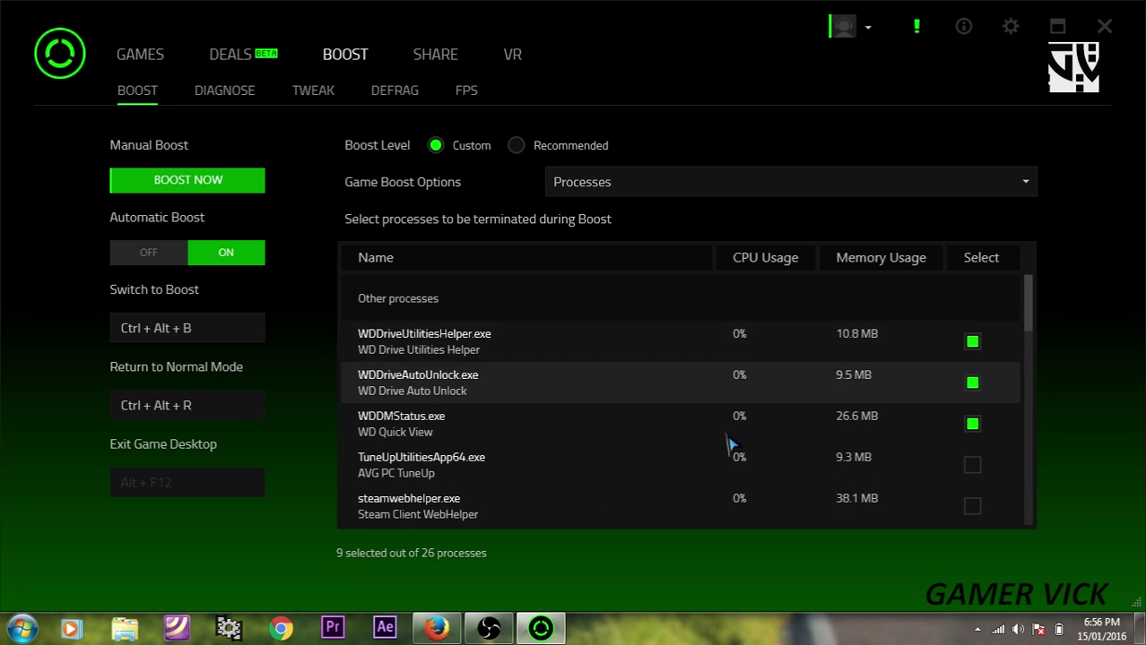
right_click(671, 627)
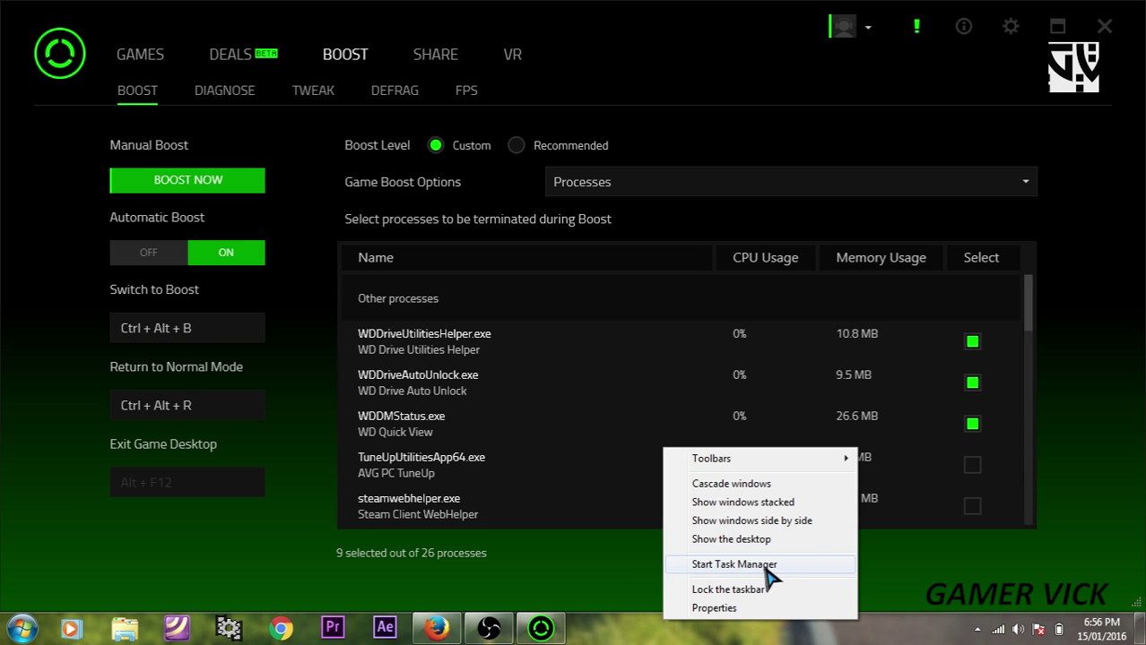
click(607, 571)
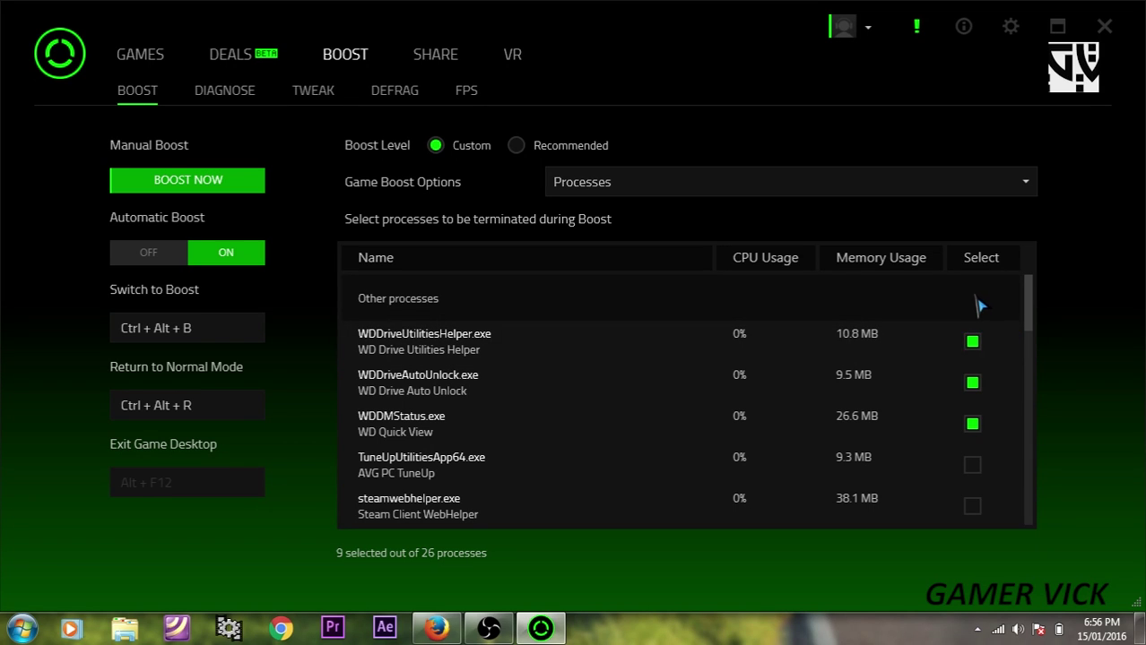
drag(1029, 314, 1031, 318)
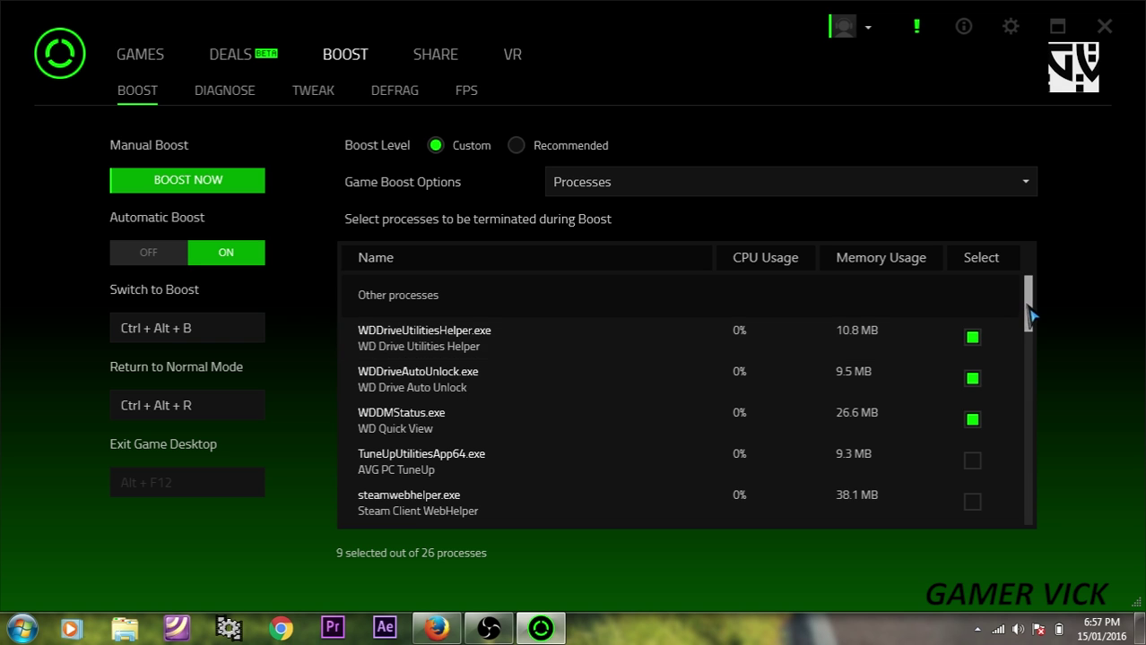
mouse_move(1028, 307)
mouse_down()
mouse_move(1038, 509)
mouse_move(1035, 302)
mouse_up()
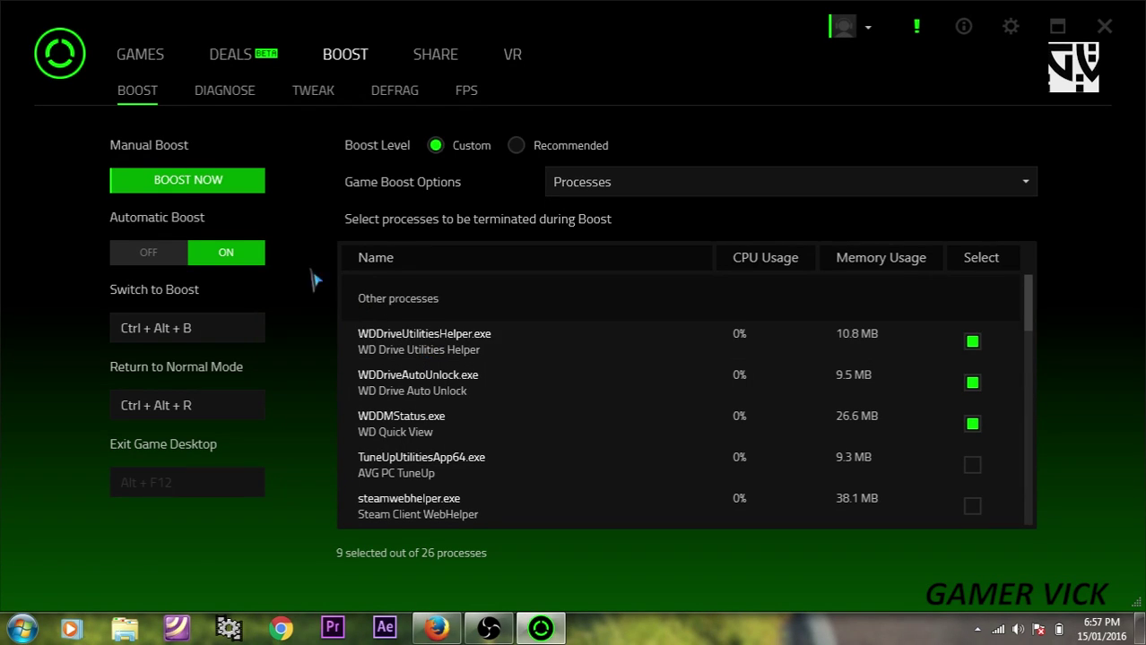
Start the manual boost with the custom process selection and return to the desktop with Razer Cortex closed
click(220, 185)
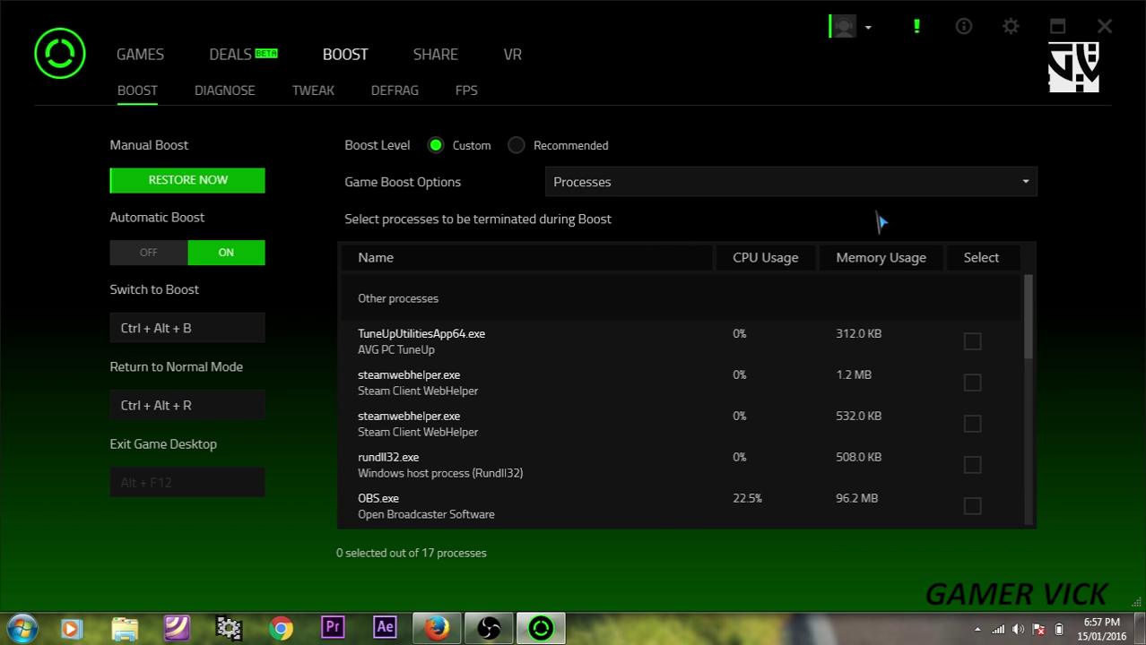
key(XF86MonBrightnessDown)
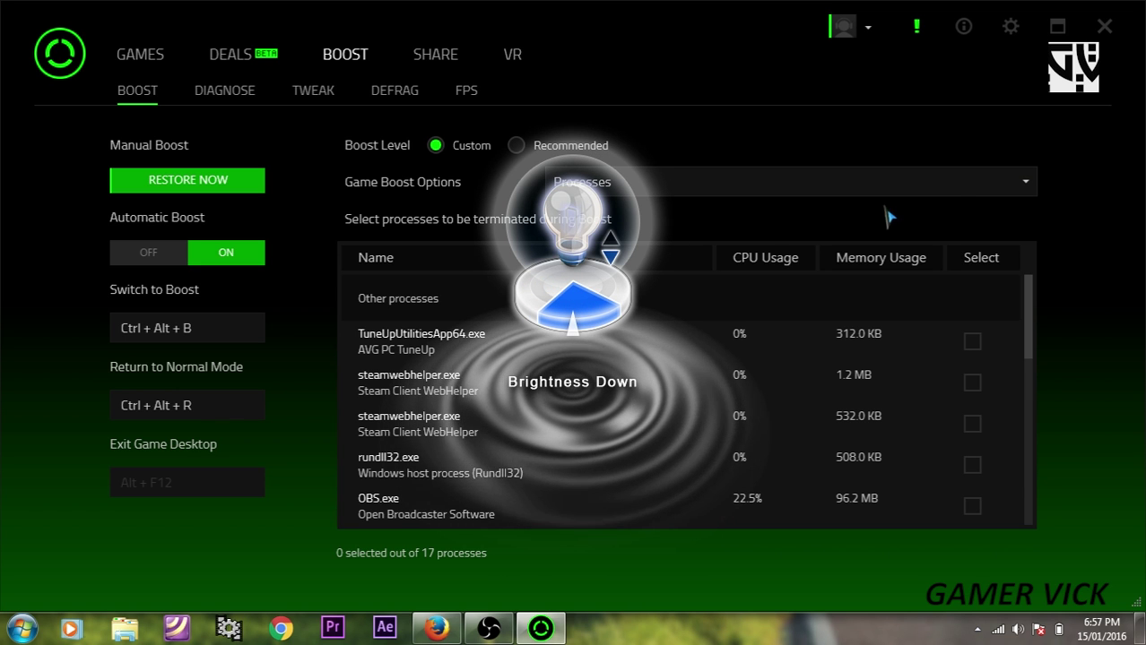
click(1105, 28)
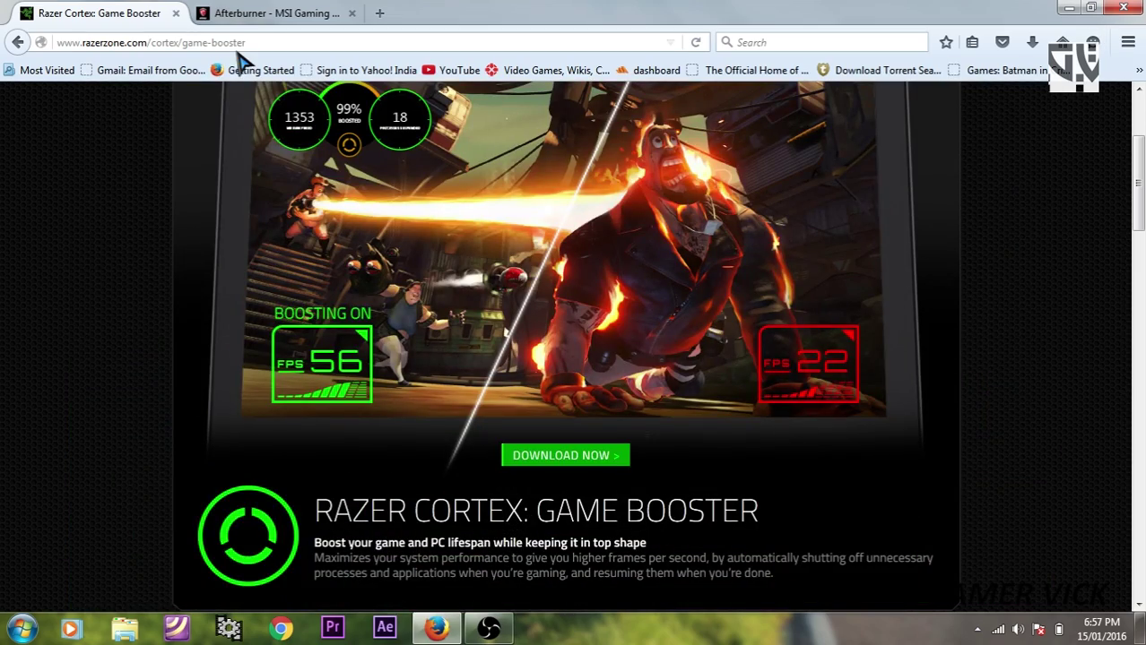
click(1069, 7)
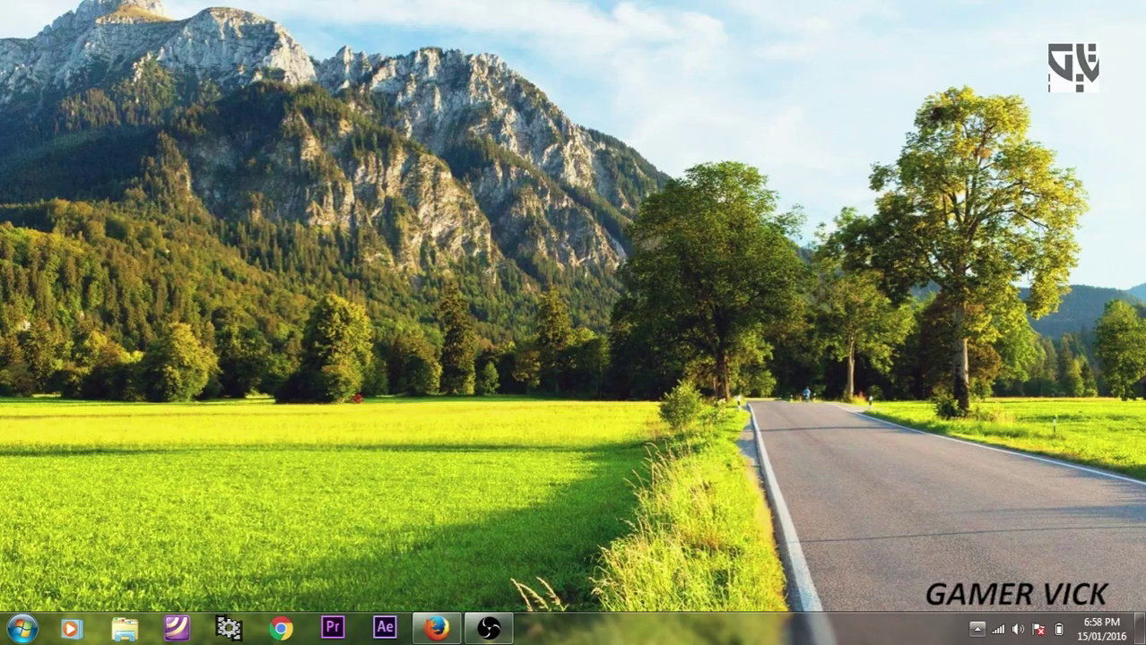
click(977, 630)
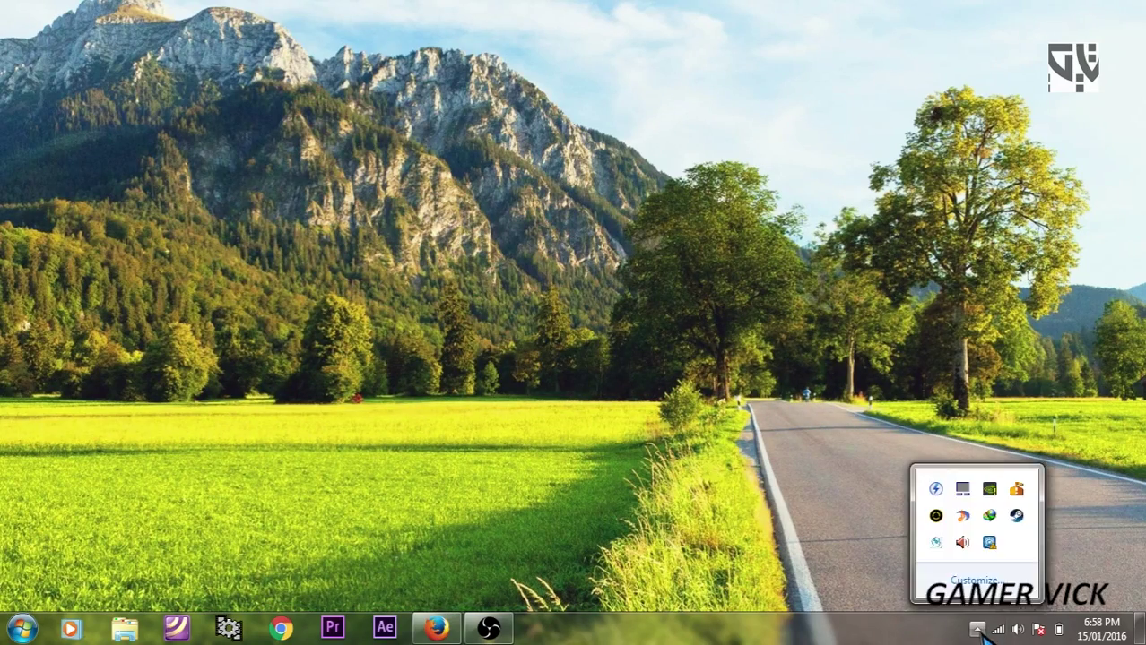
Search the computer's programs for "msi" and launch MSI Afterburner
click(22, 628)
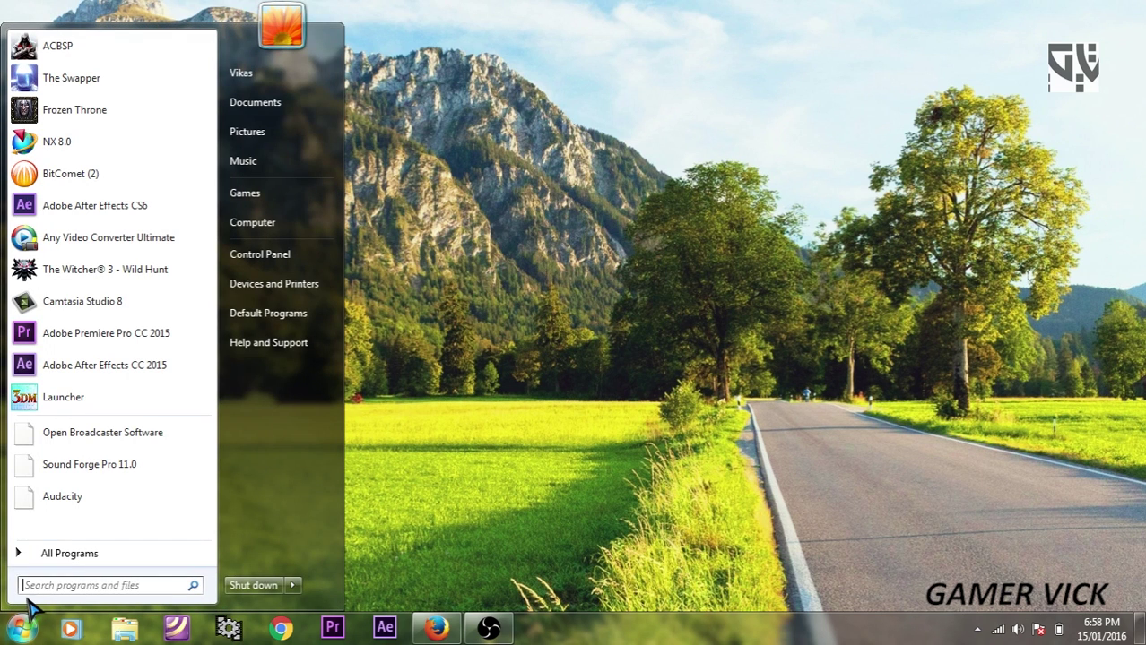
text(msi)
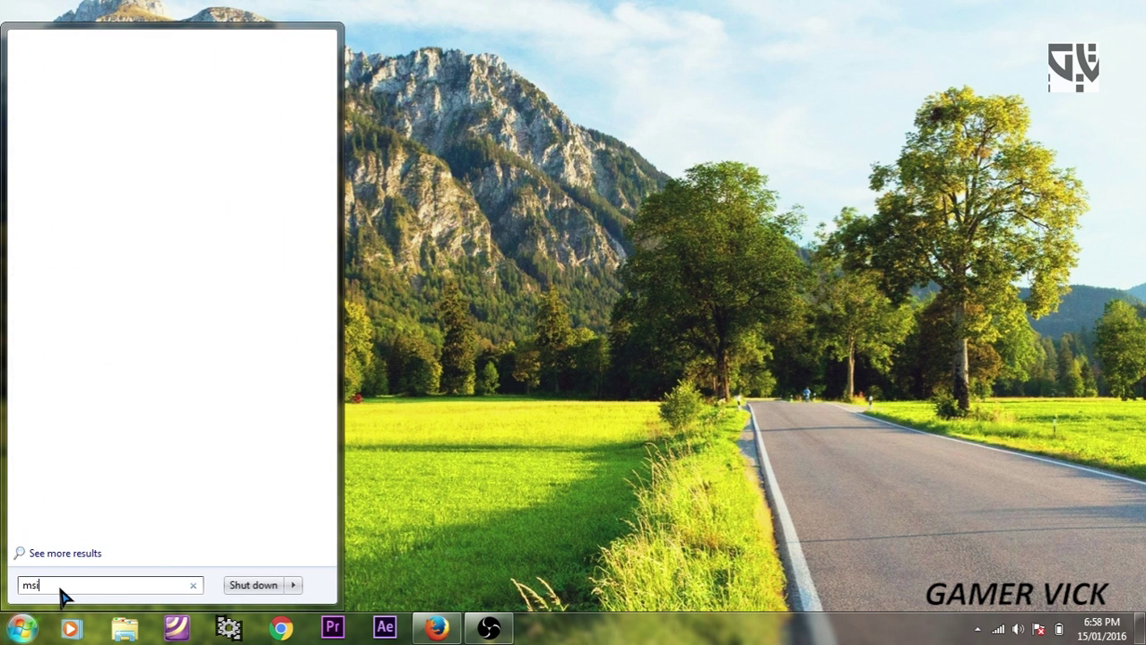
click(99, 72)
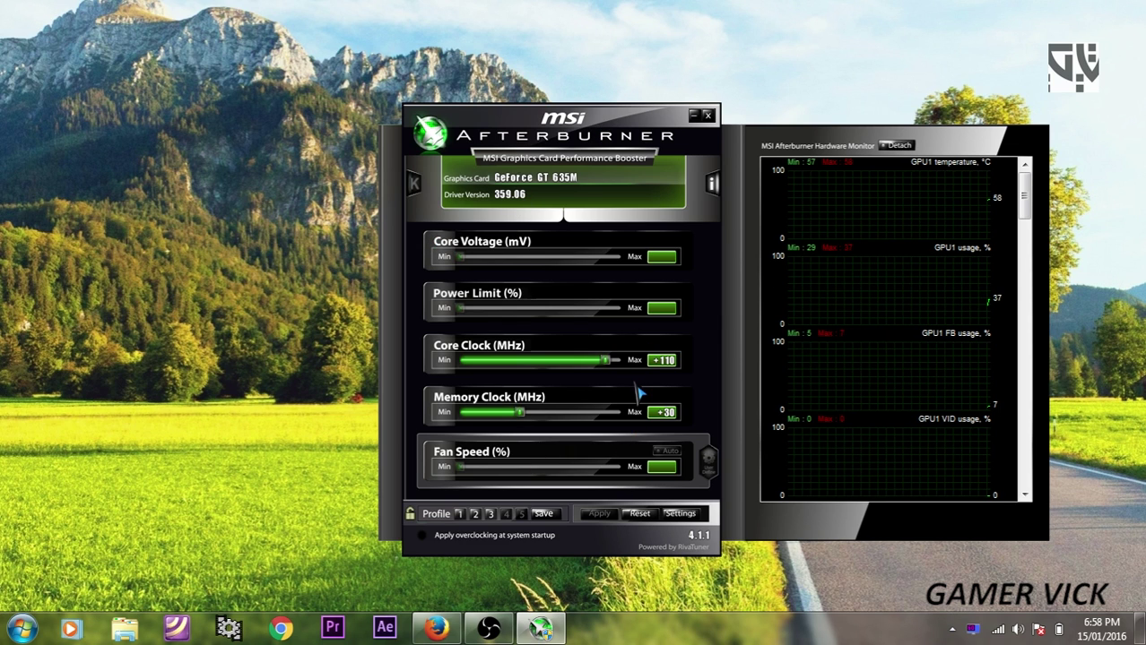
Load and apply overclocking profile 2, and switch to profile 3
click(477, 516)
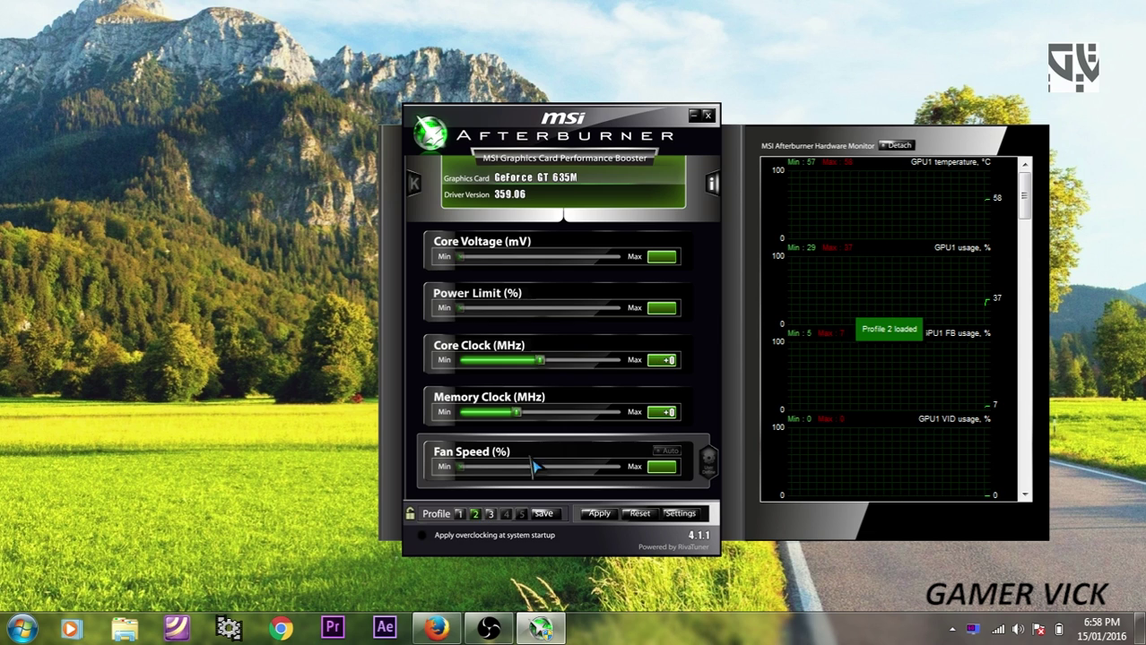
click(600, 515)
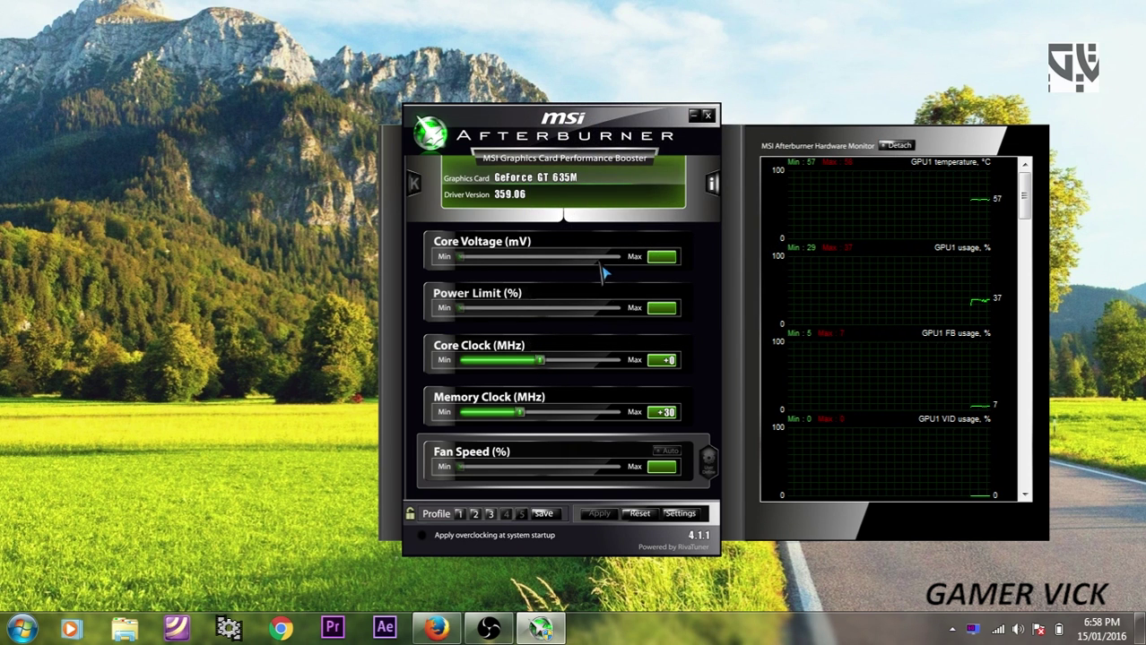
mouse_move(544, 370)
click(490, 515)
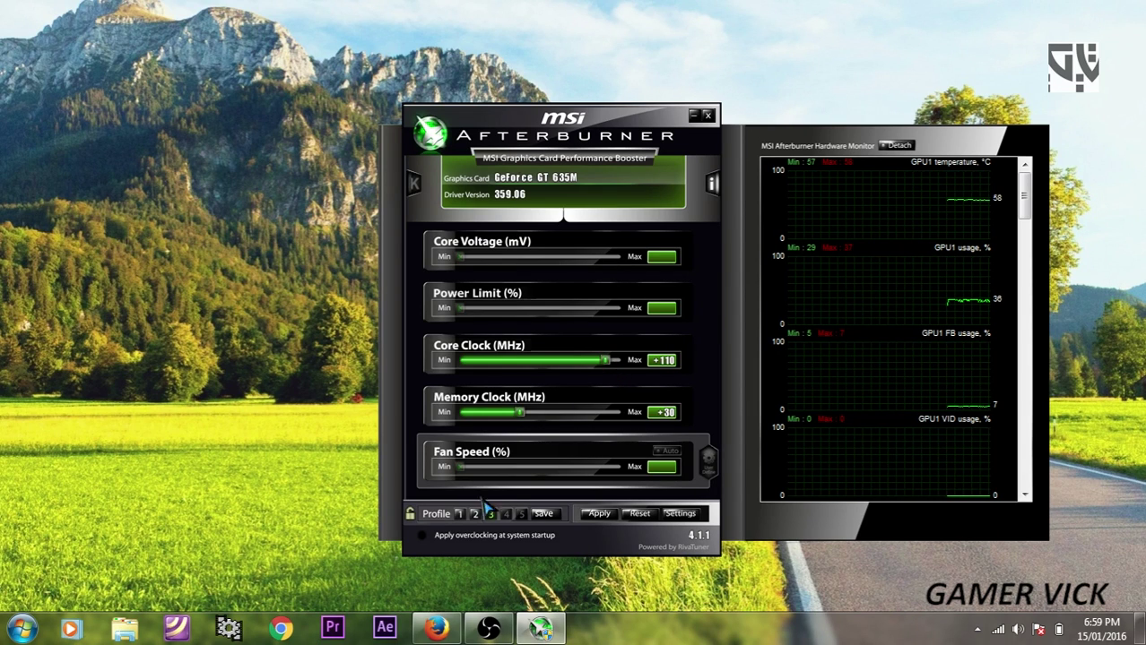
Load profile 1 and set the core clock offset to +30 MHz and the memory clock offset to +10 MHz
click(459, 514)
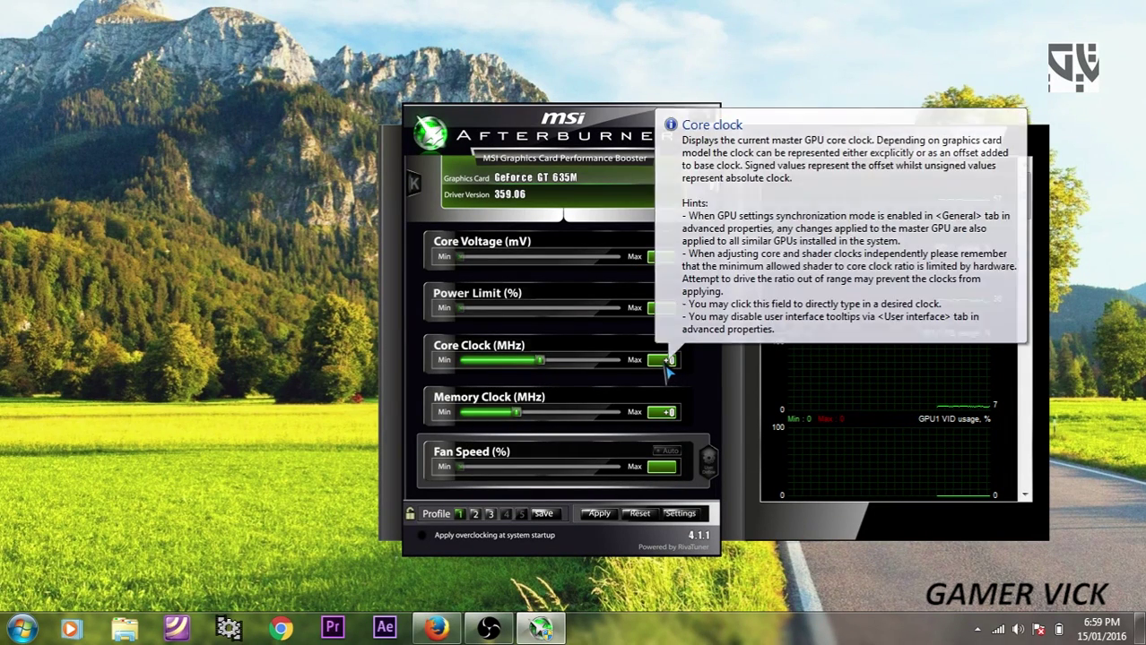
click(665, 367)
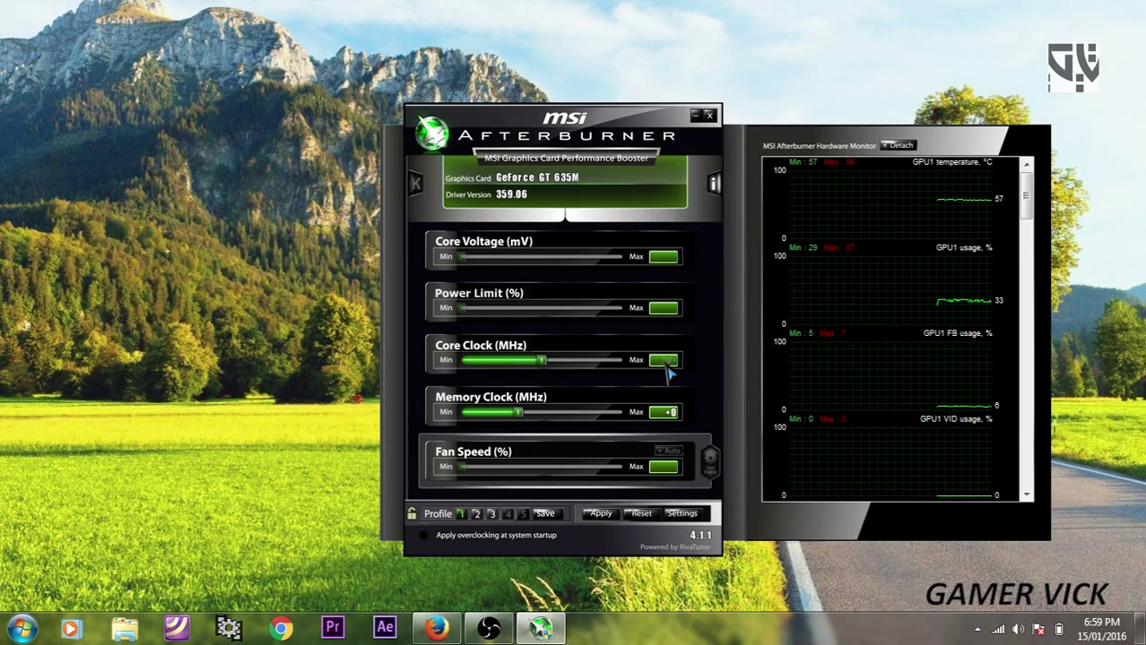
text(30)
key(Return)
click(672, 416)
text(10)
key(Return)
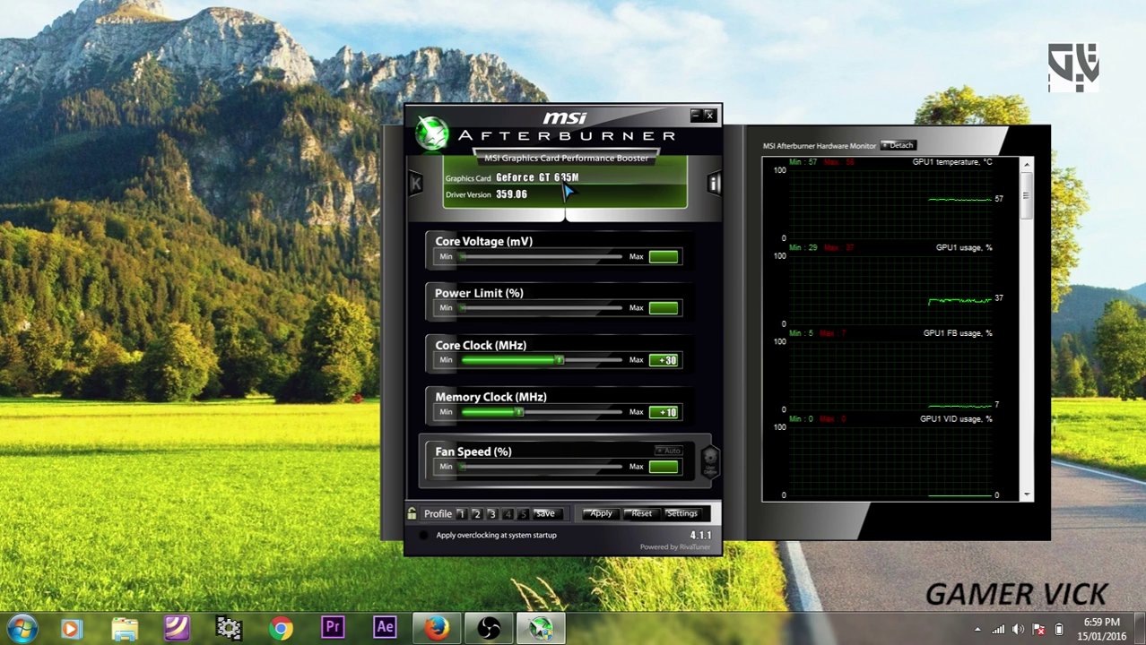
Inspect the On-Screen Display option of the Framerate graph in the hardware monitoring properties, and cancel the dialog
click(682, 516)
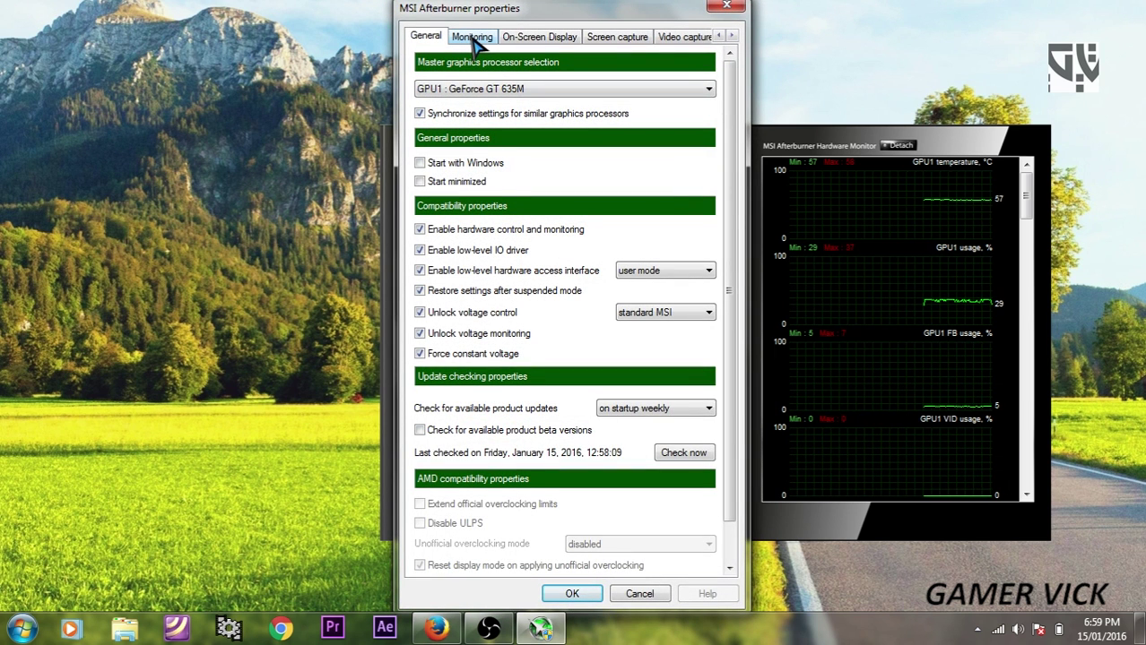
click(472, 39)
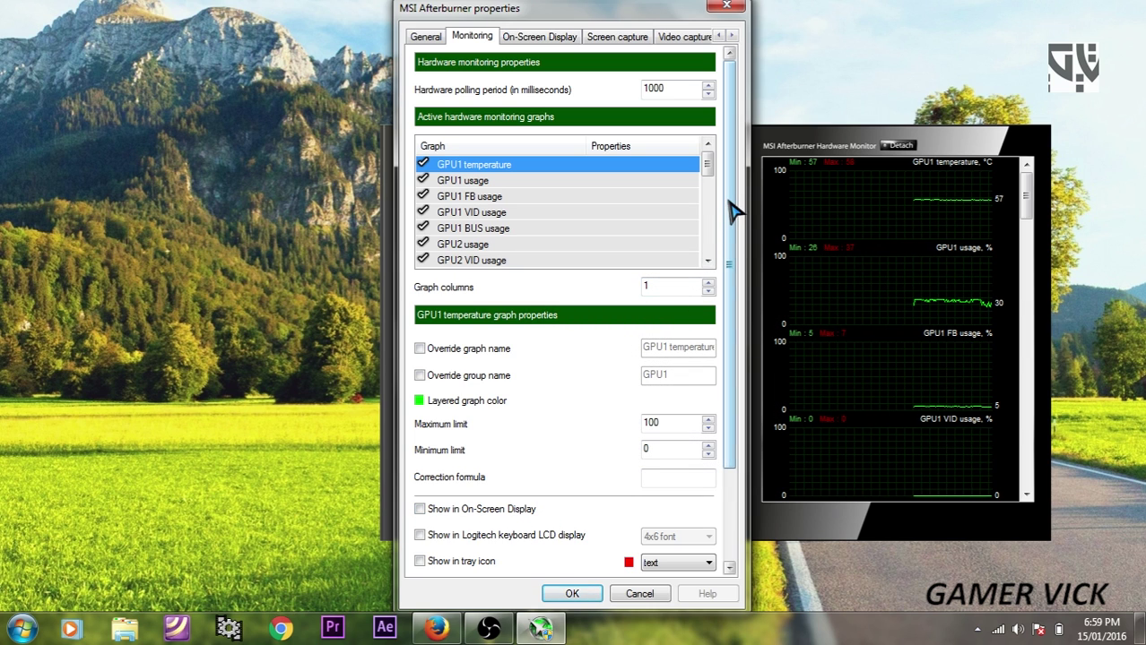
drag(708, 166, 708, 204)
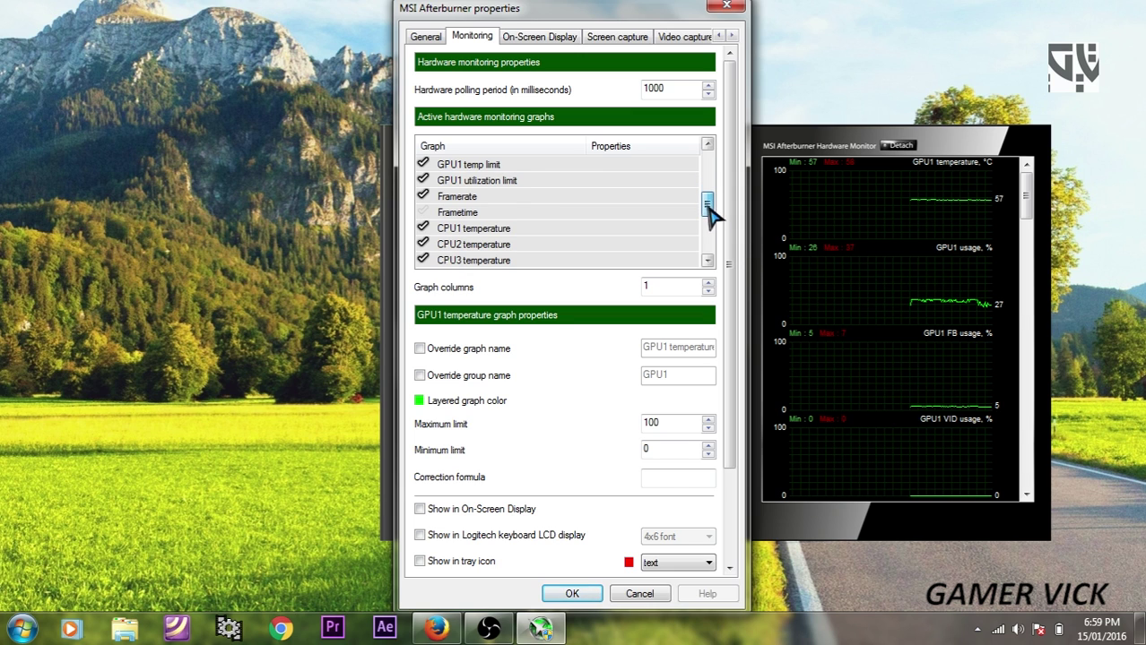
click(496, 197)
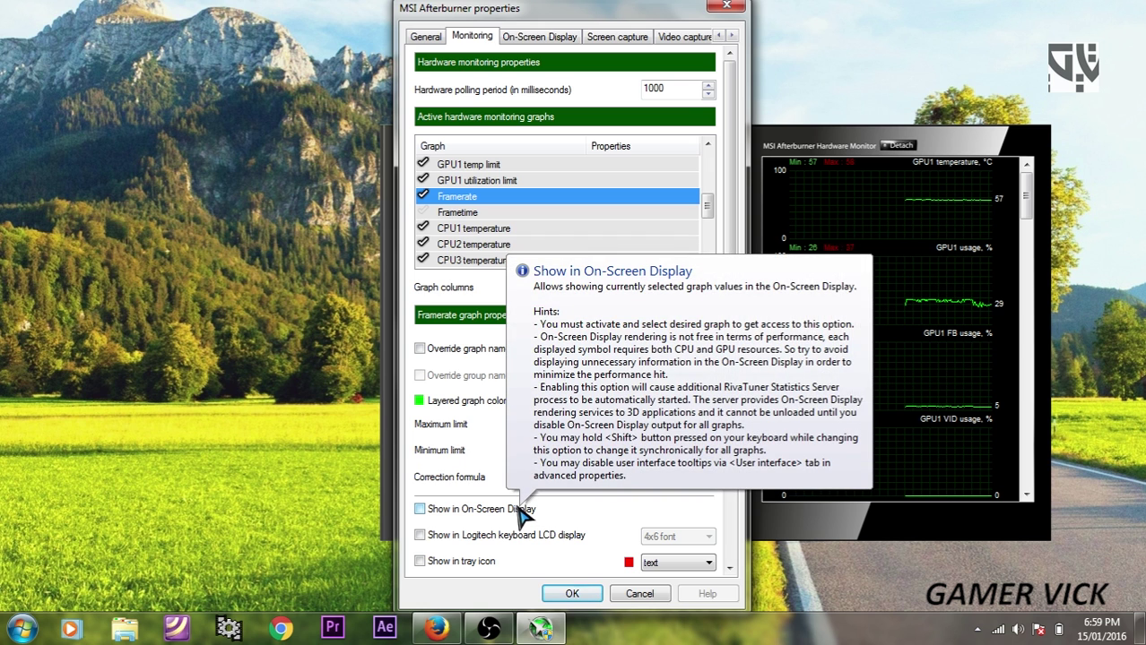
click(627, 595)
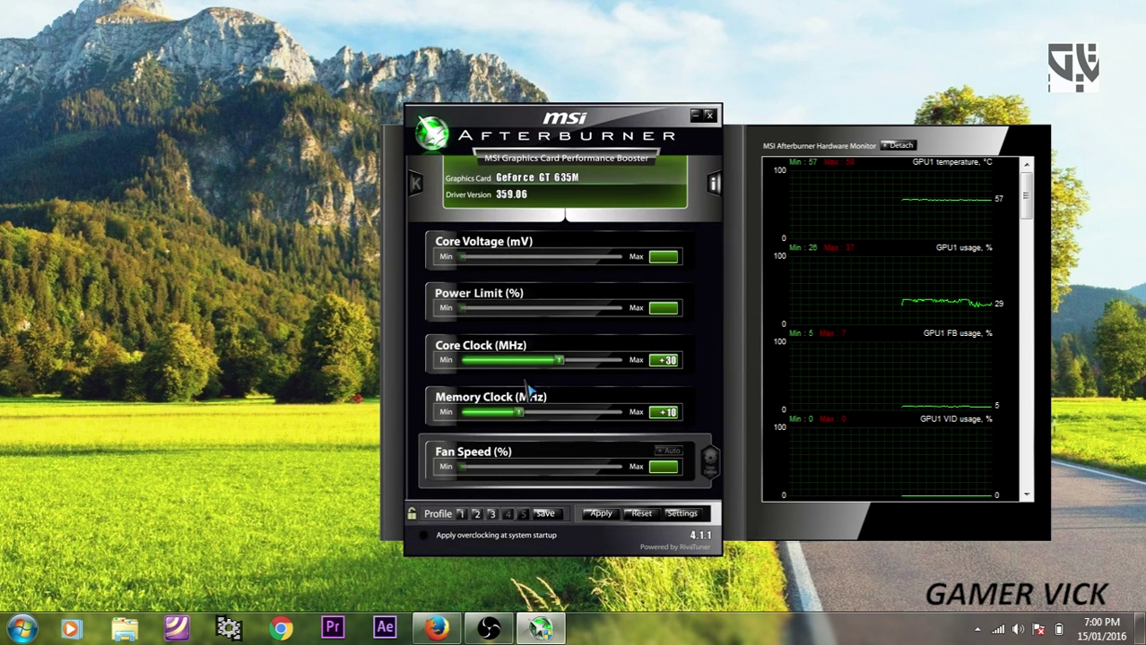
Load and apply overclocking profile 3, and close MSI Afterburner
click(491, 514)
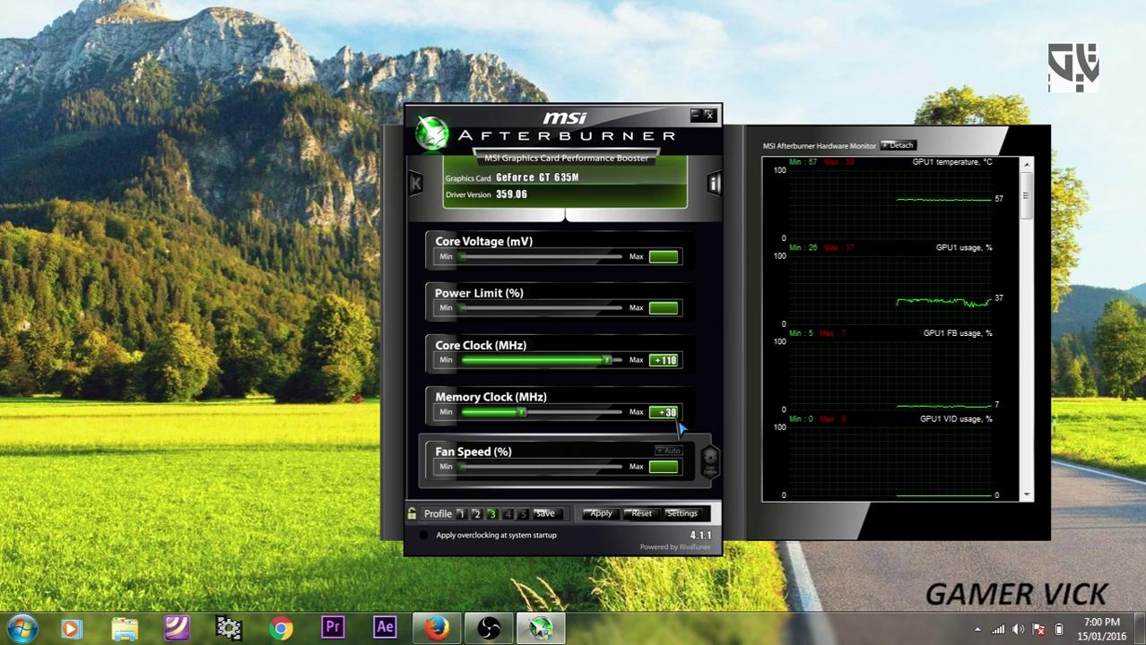
click(599, 516)
click(714, 117)
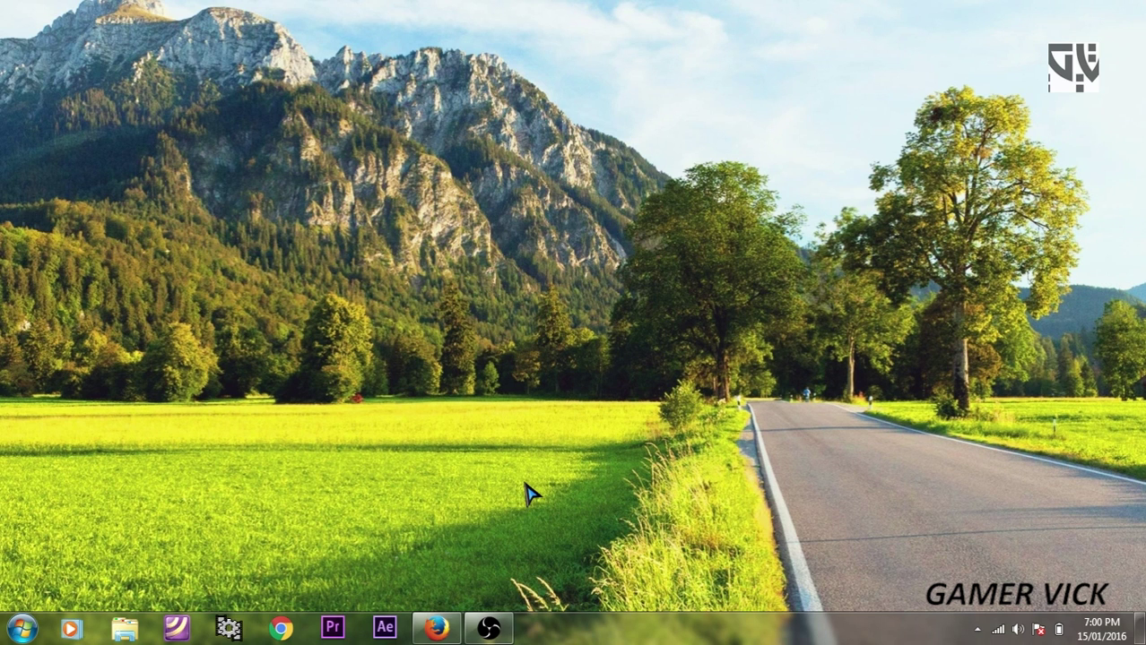
Open the NVIDIA Control Panel from the hidden notification programs
click(977, 630)
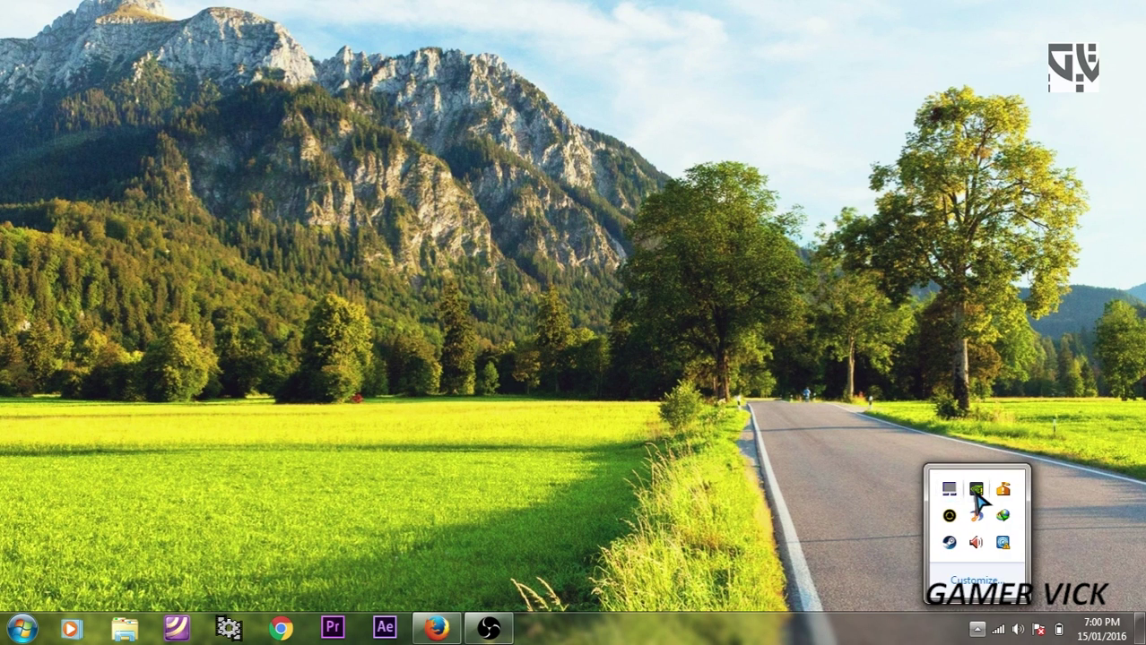
right_click(975, 491)
click(982, 524)
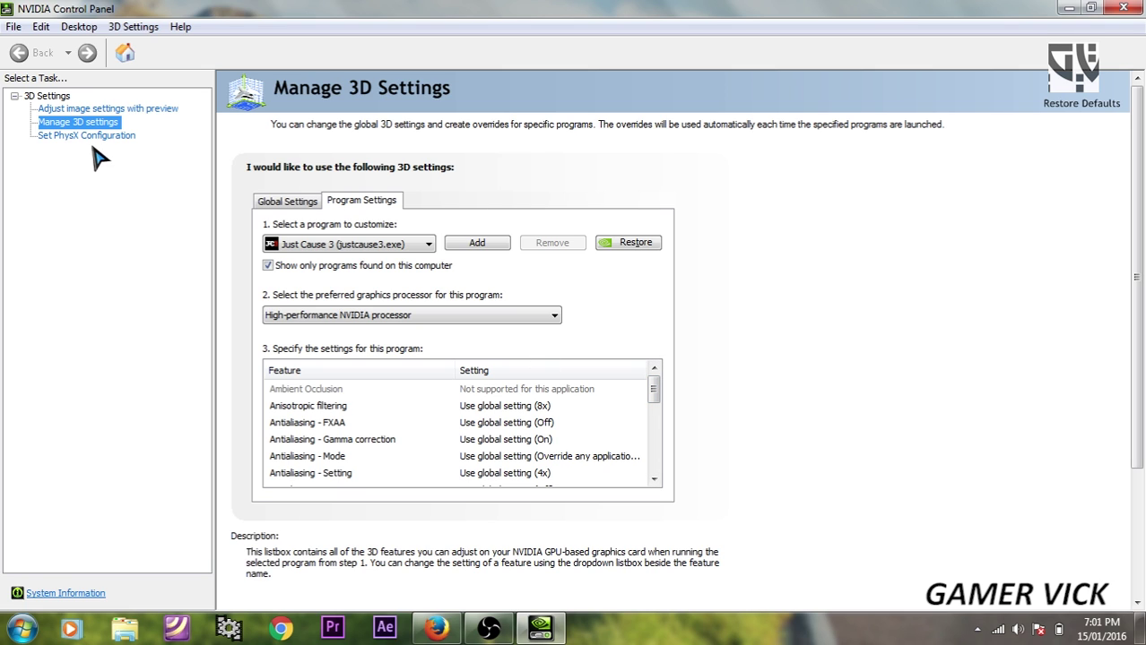
Review the Just Cause 3 program-specific 3D settings, including power management, texture filtering and maximum pre-rendered frames
click(47, 136)
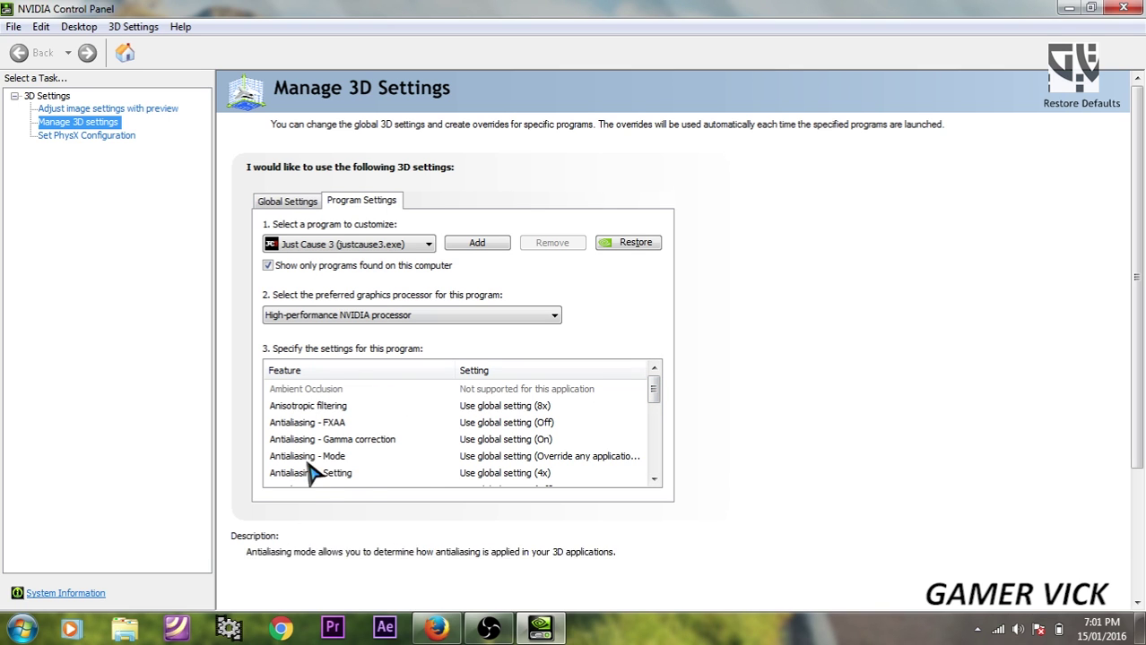
drag(655, 398, 655, 435)
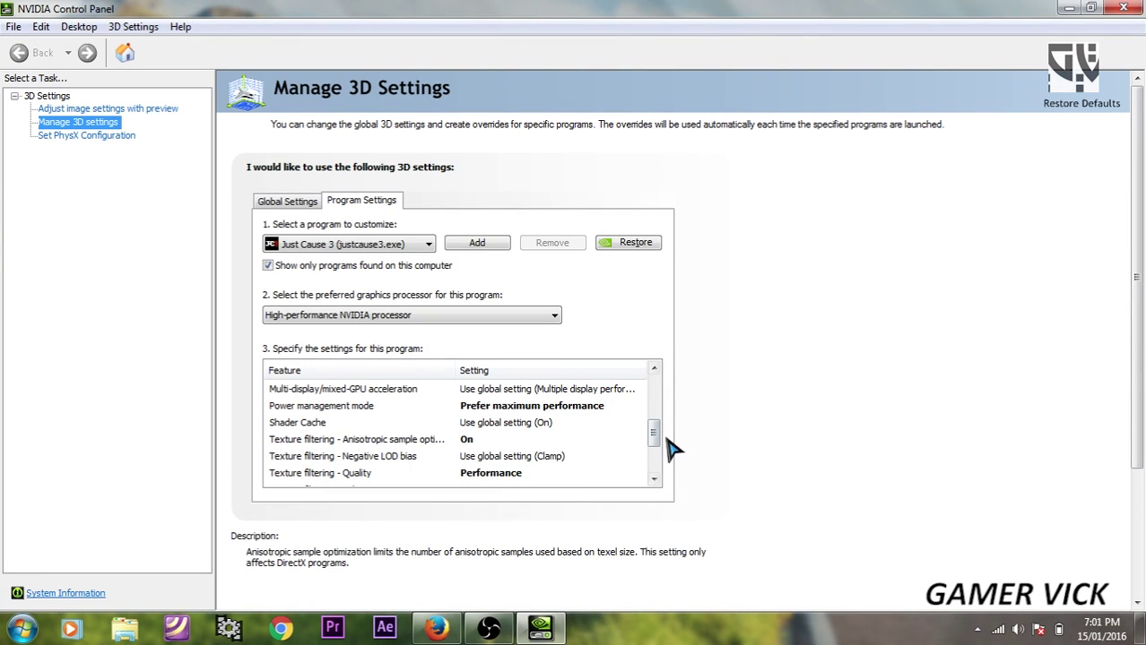
scroll(665, 443, down, 2)
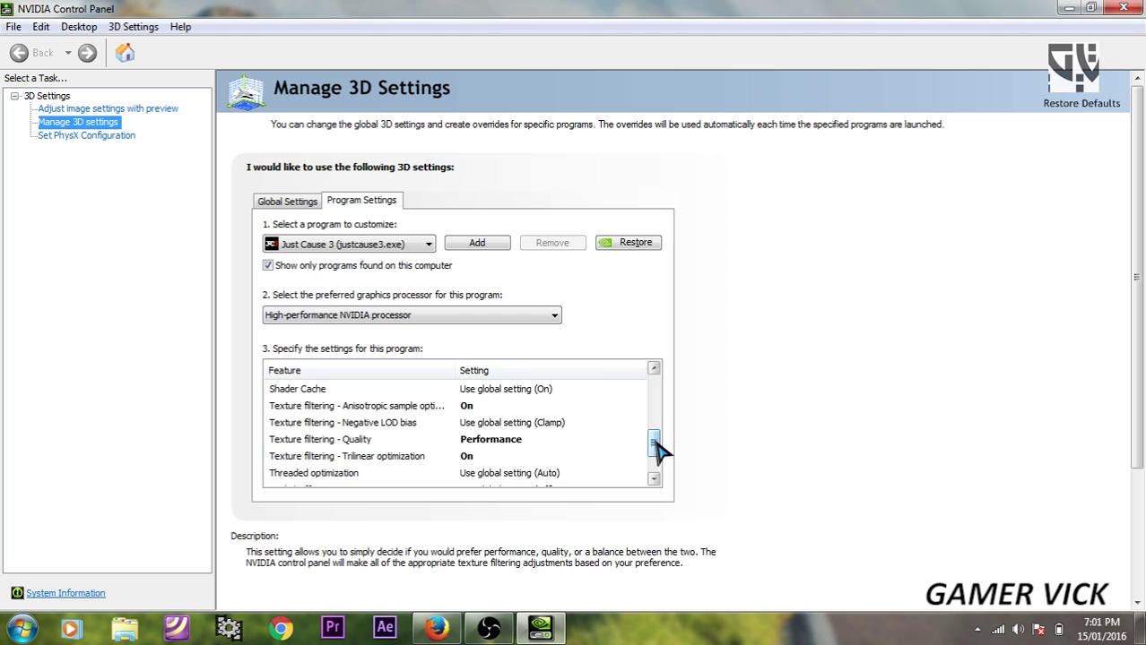
mouse_move(659, 451)
mouse_down()
mouse_move(659, 384)
mouse_move(659, 436)
mouse_up()
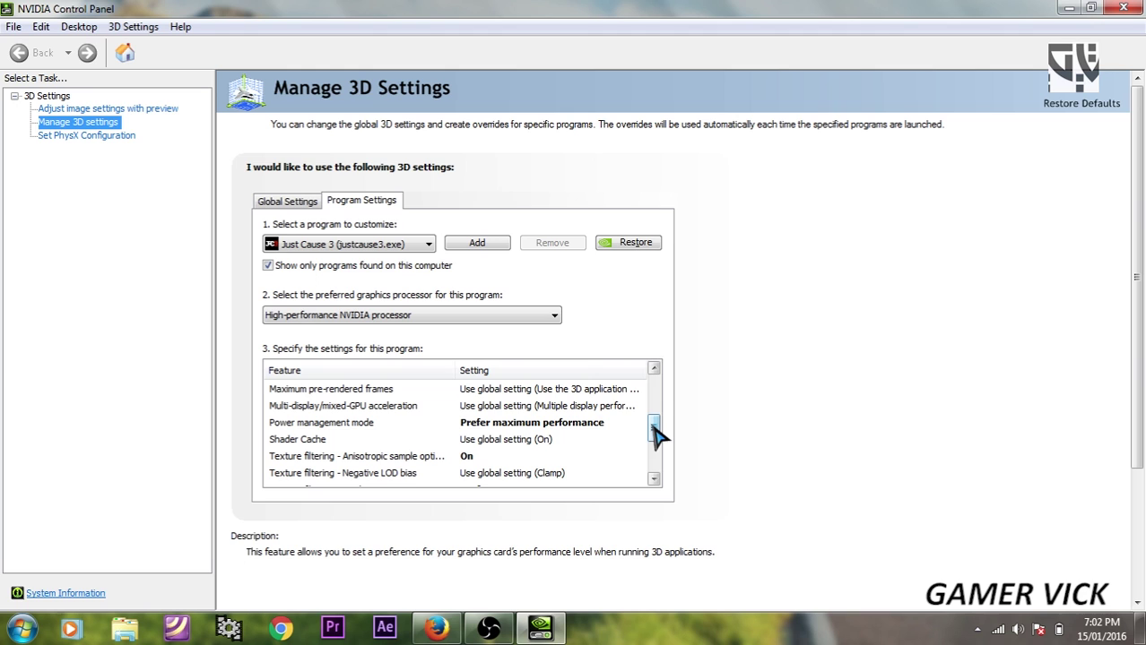
mouse_move(657, 435)
mouse_down()
mouse_move(658, 462)
mouse_move(672, 397)
mouse_move(669, 439)
mouse_up()
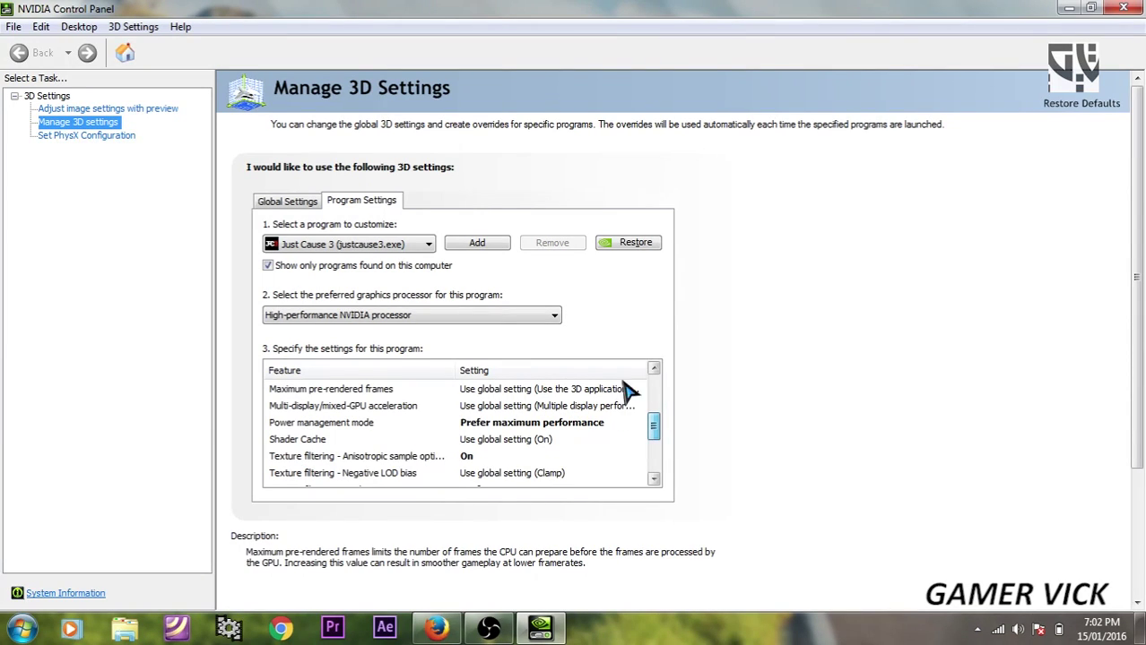
Select CPU as the PhysX processor in the PhysX configuration, and close the NVIDIA Control Panel
click(119, 136)
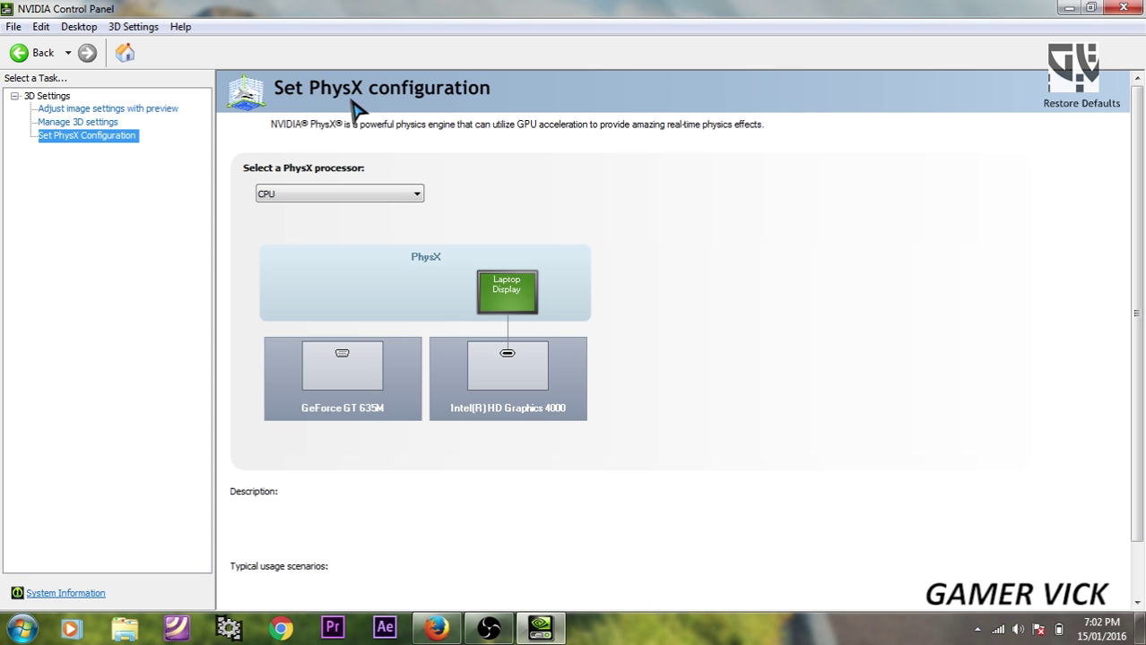
click(303, 198)
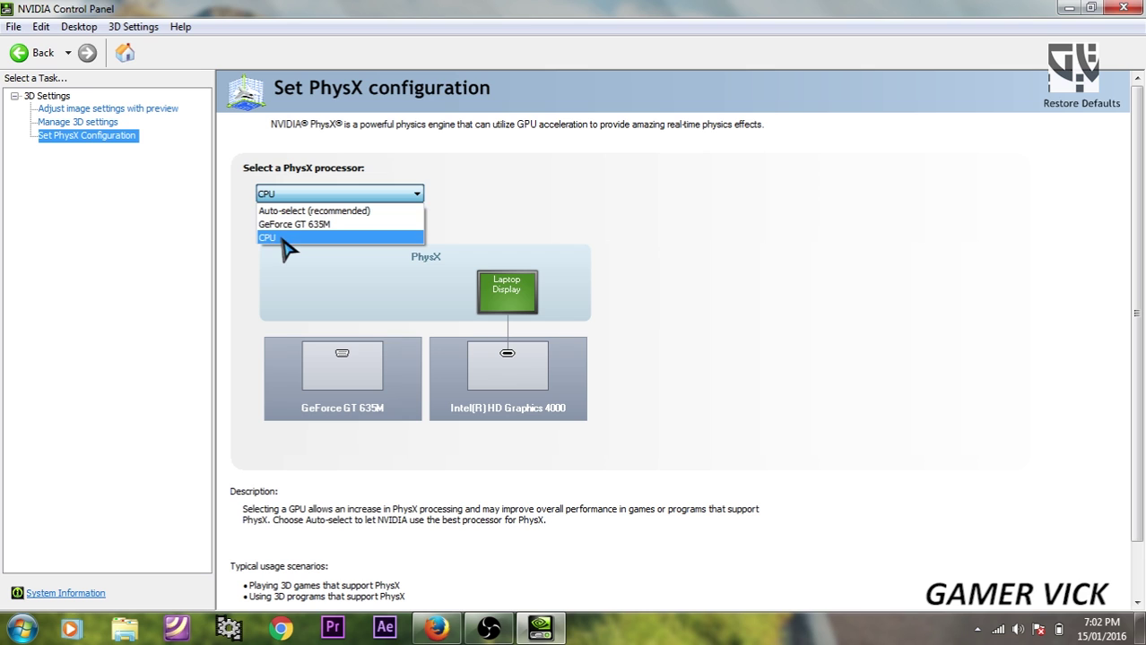
click(286, 238)
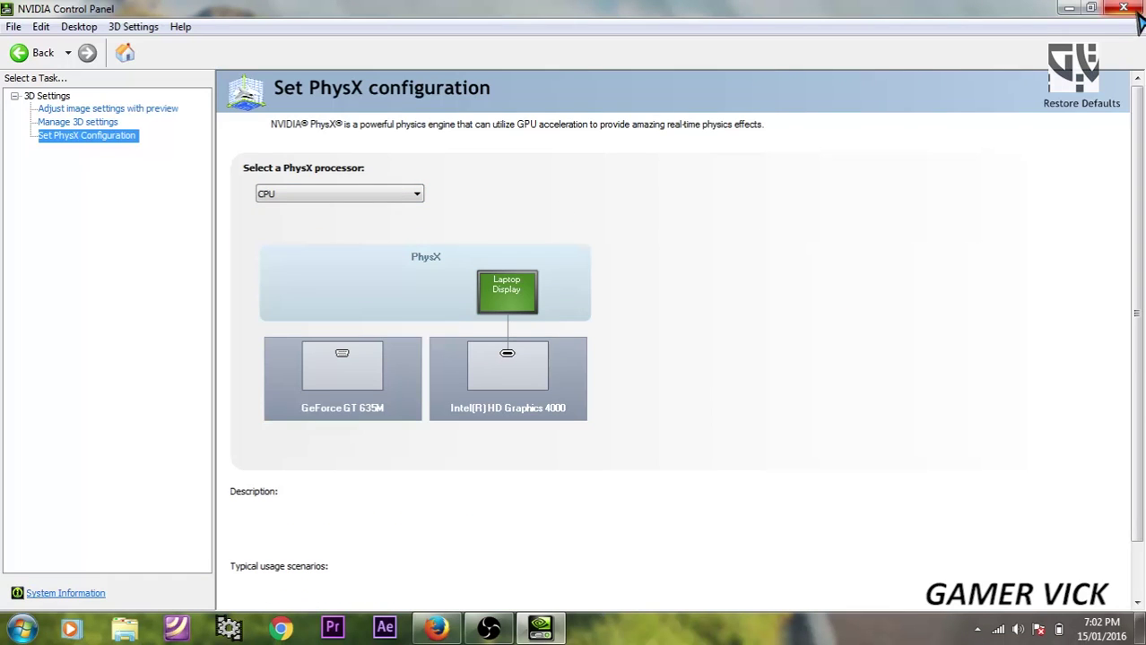
click(1124, 8)
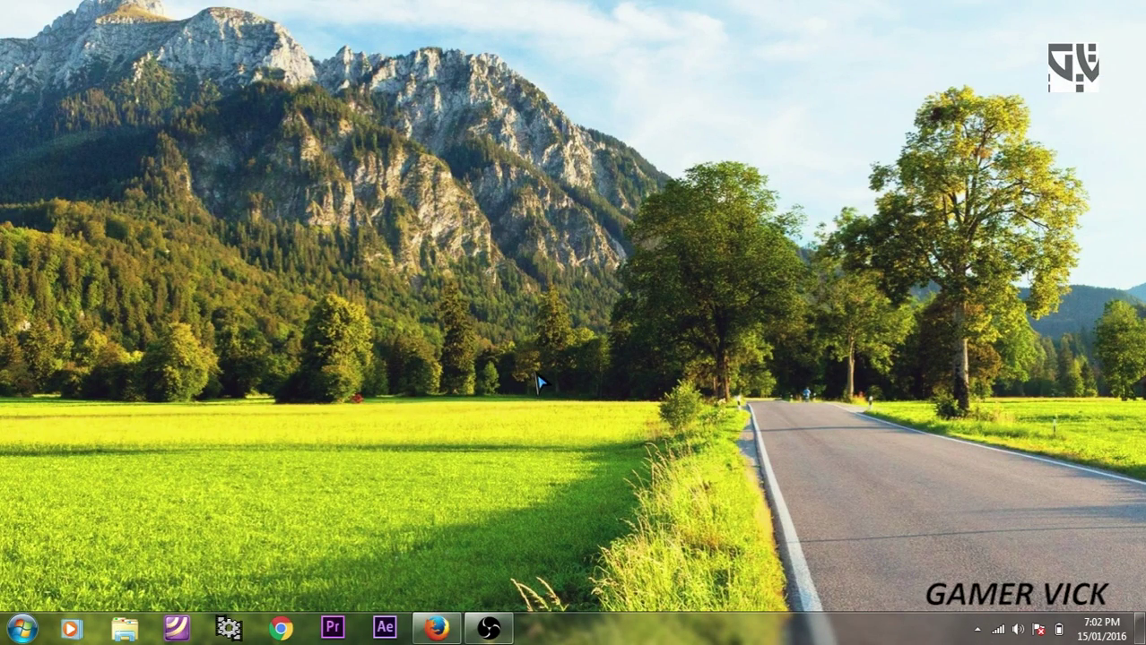
Apply the saved "Windows basic" theme to the desktop in Personalization, and close the window
right_click(528, 418)
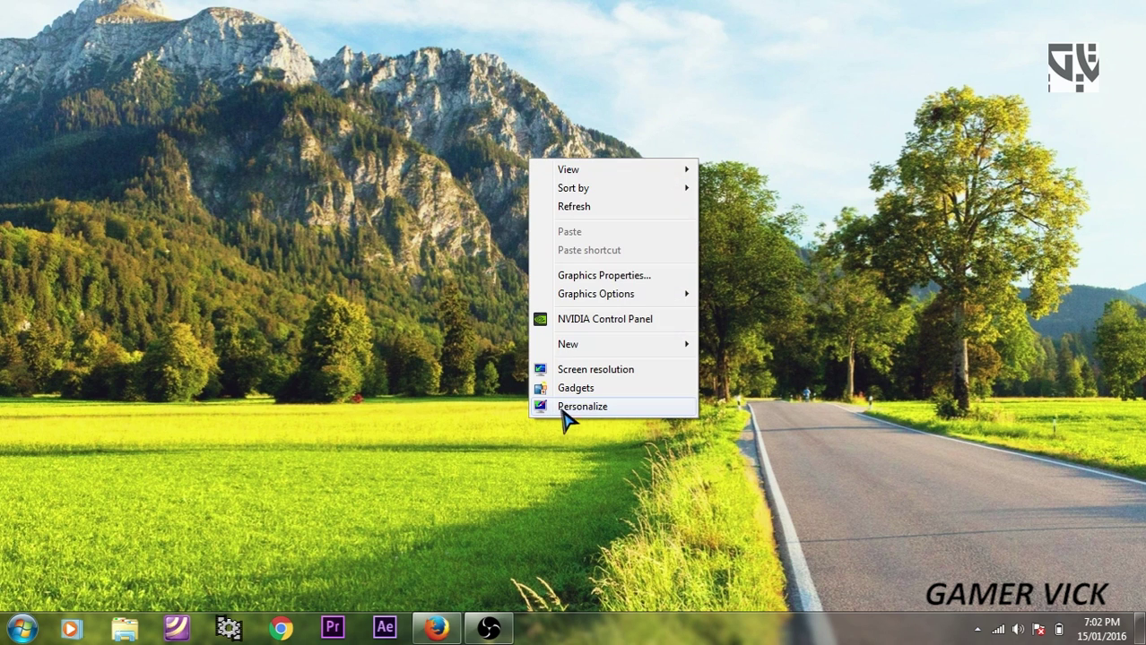
click(624, 409)
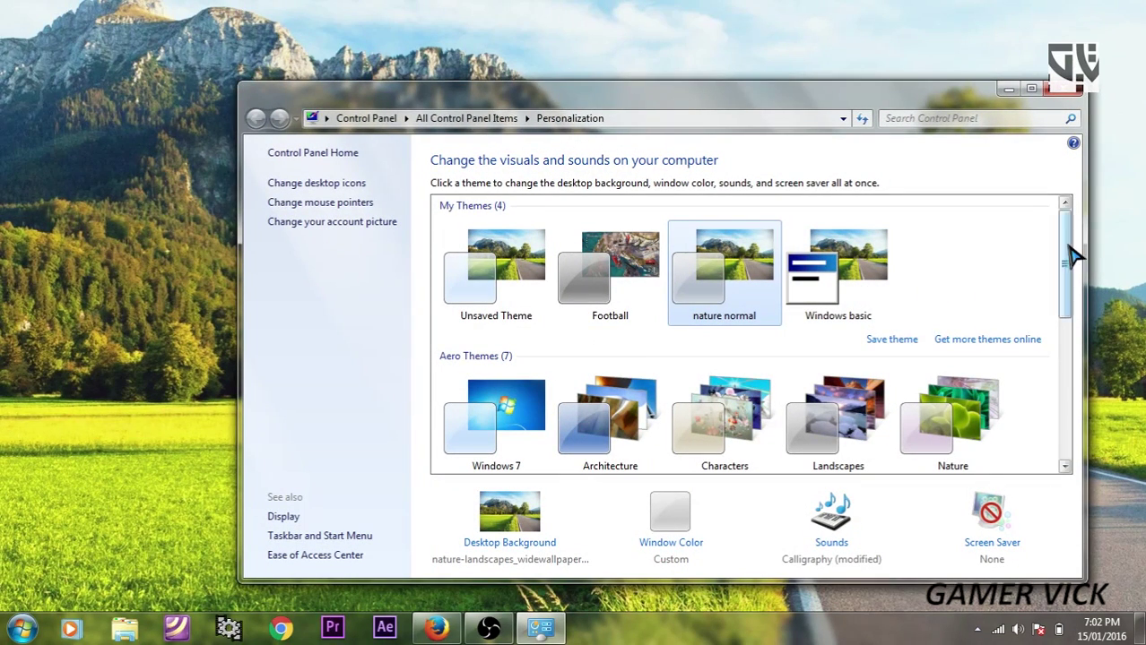
drag(1076, 258, 1092, 372)
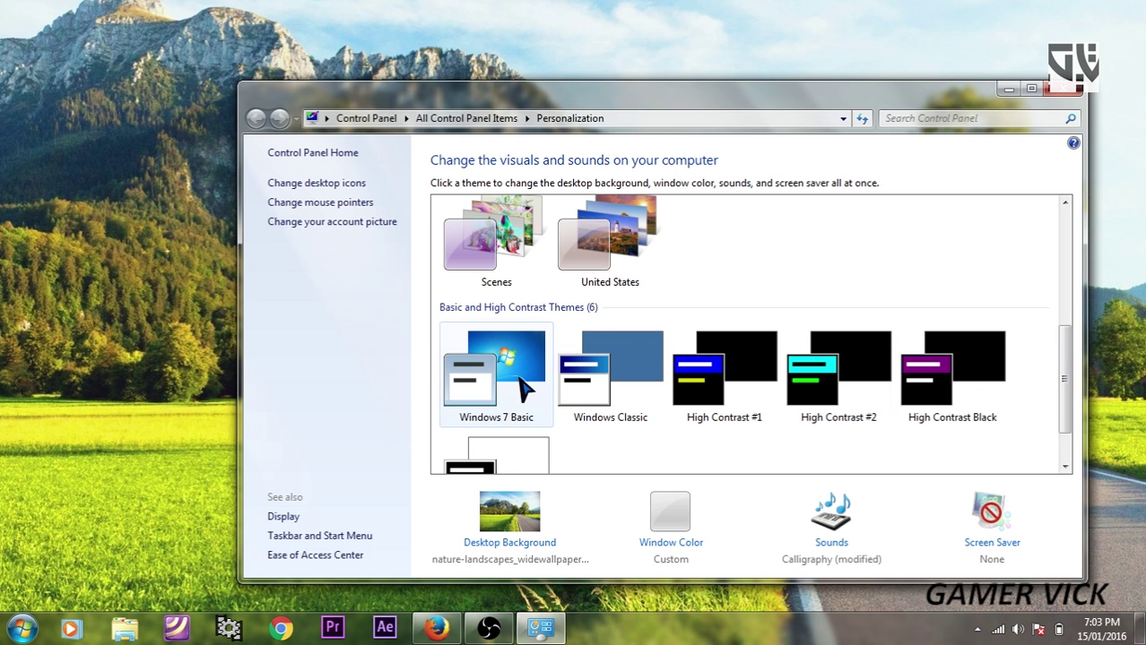
drag(1064, 430, 1051, 281)
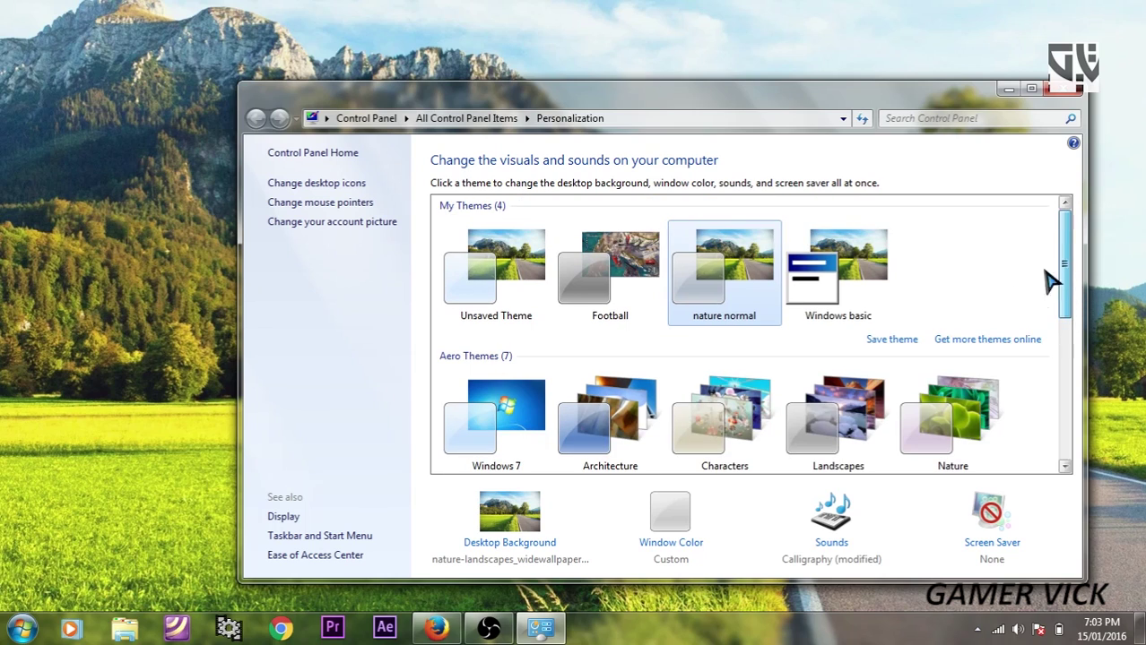
click(856, 267)
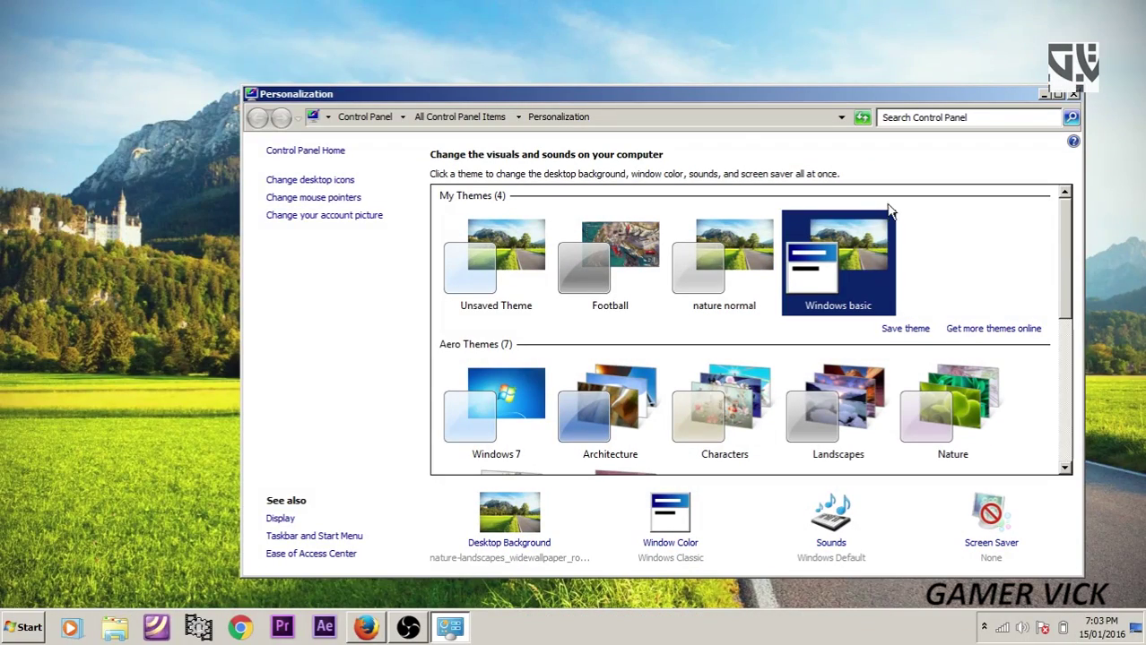
click(1075, 96)
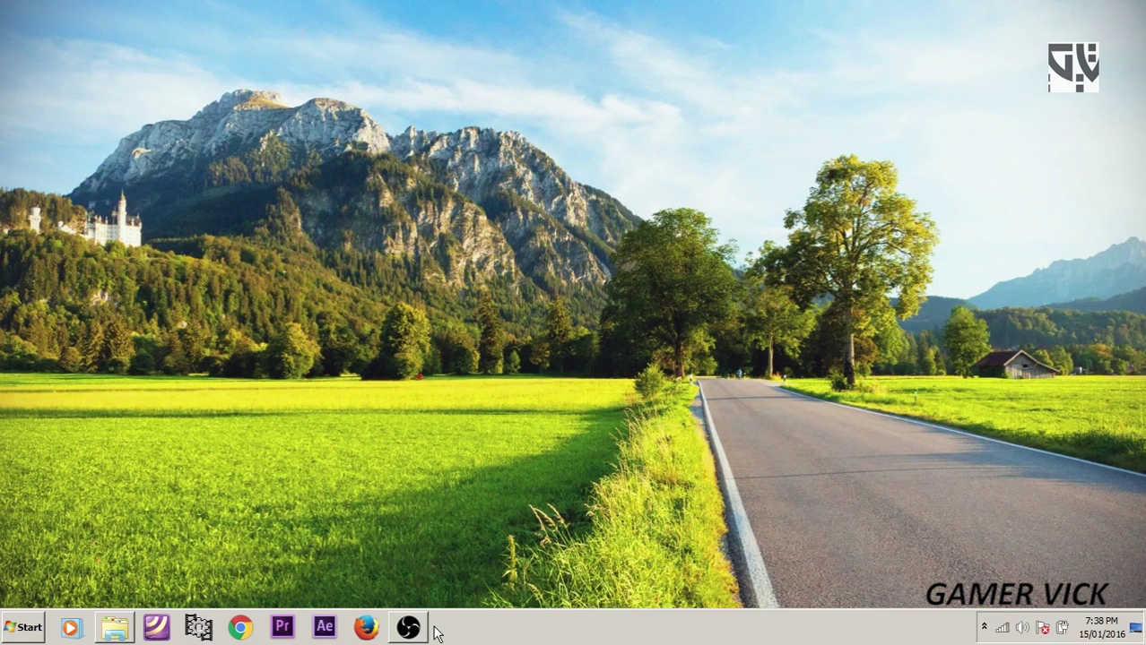
Check the Restore Now option in Razer Cortex's quick menu in the notification area, and dismiss it
click(984, 630)
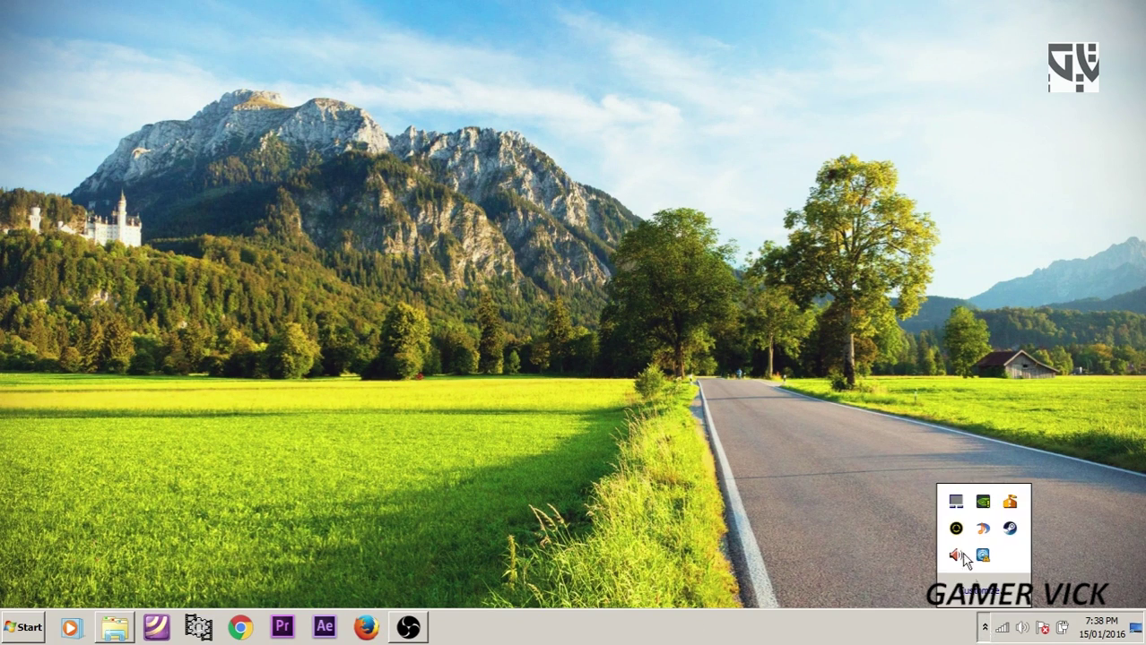
click(956, 530)
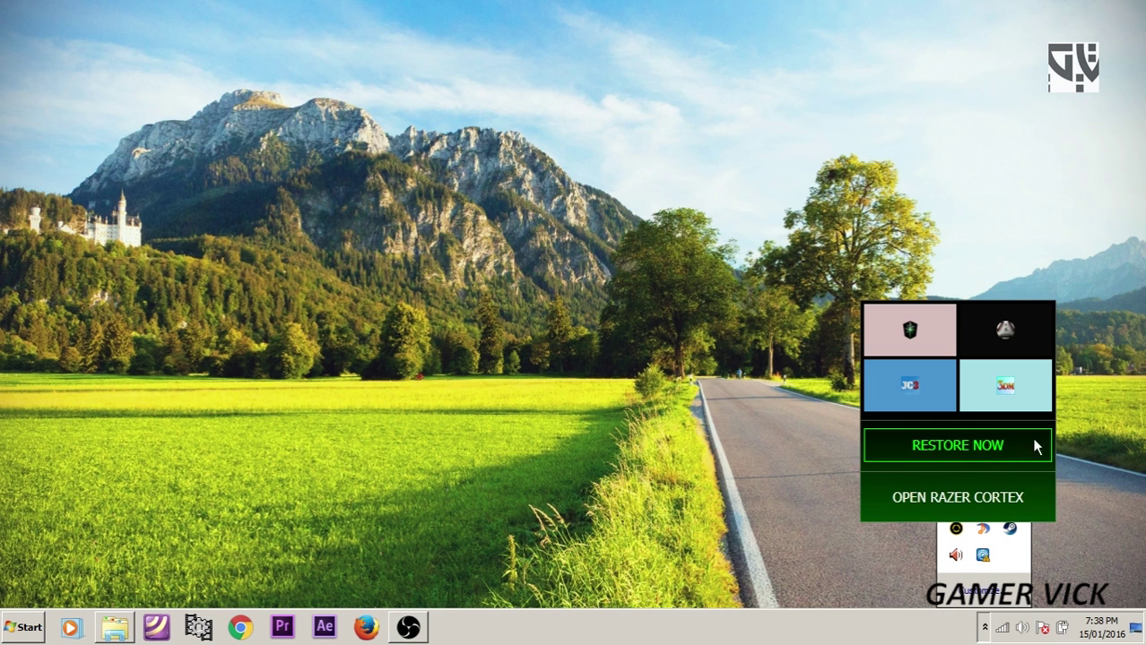
click(981, 440)
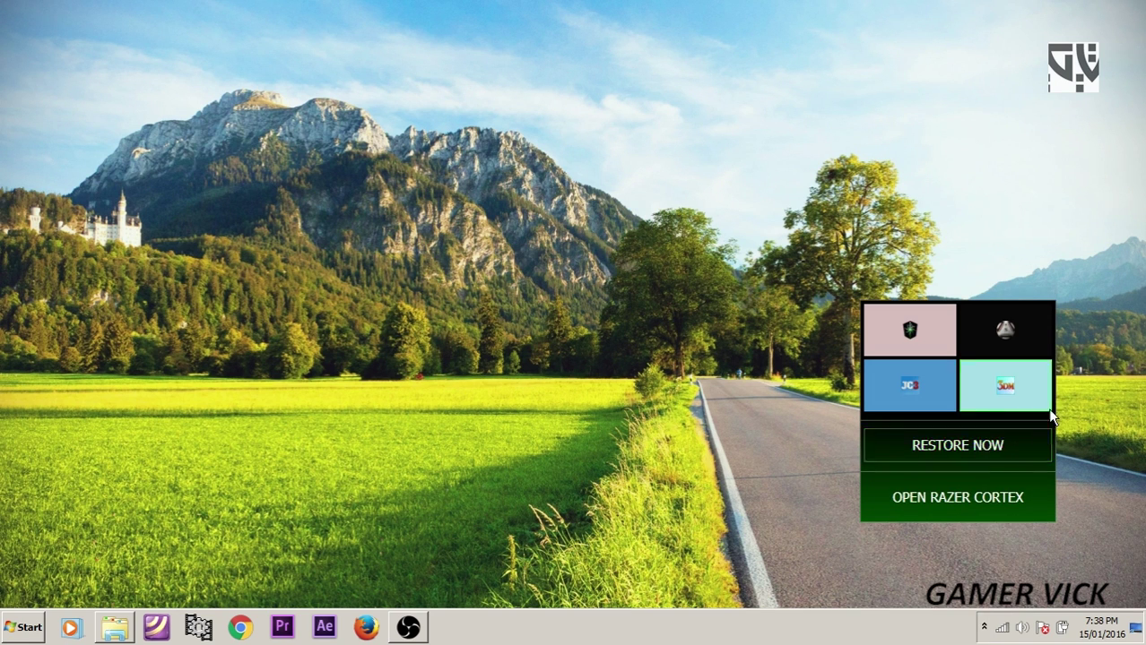
click(983, 633)
click(984, 632)
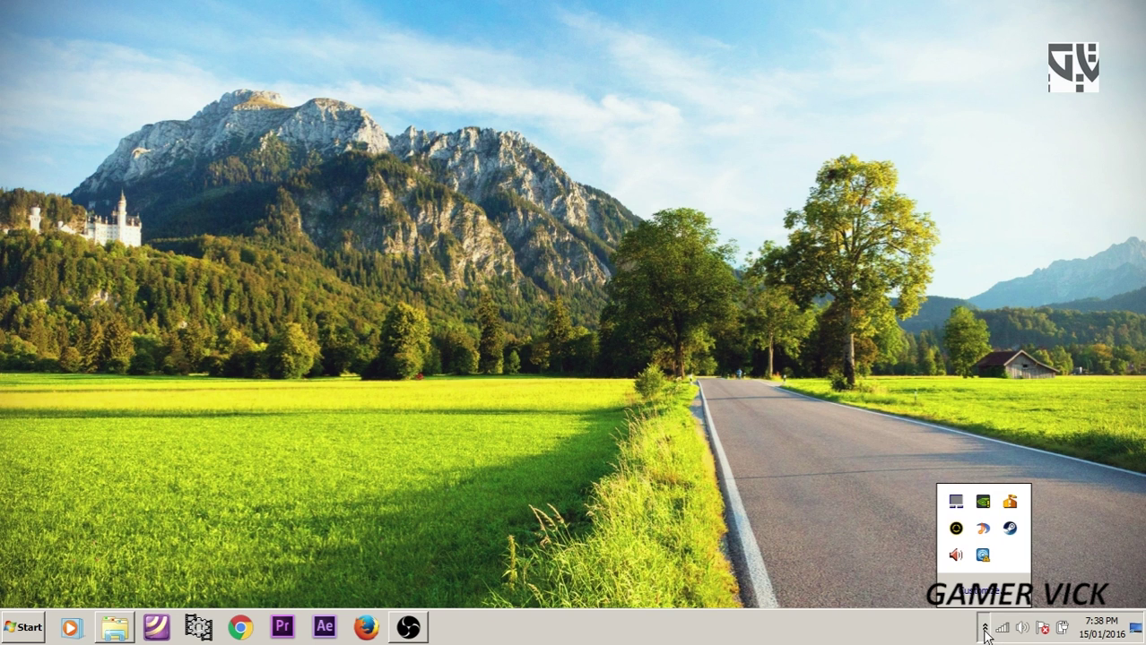
click(984, 632)
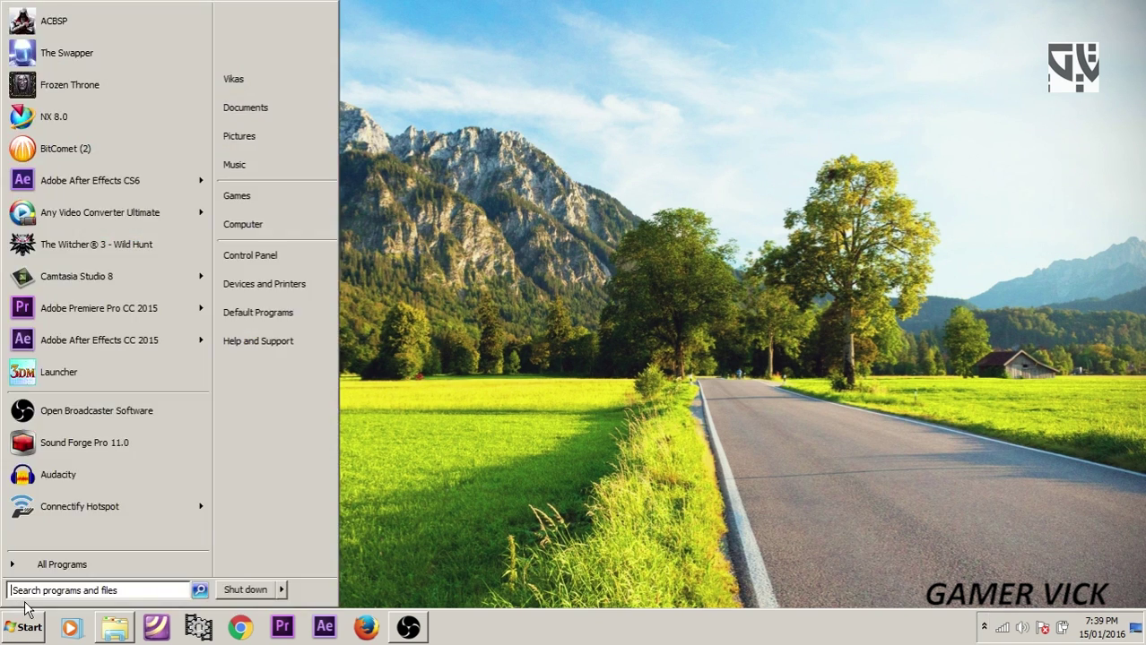
Search the installed programs for "msi" and launch MSI Afterburner
click(21, 630)
text(msi)
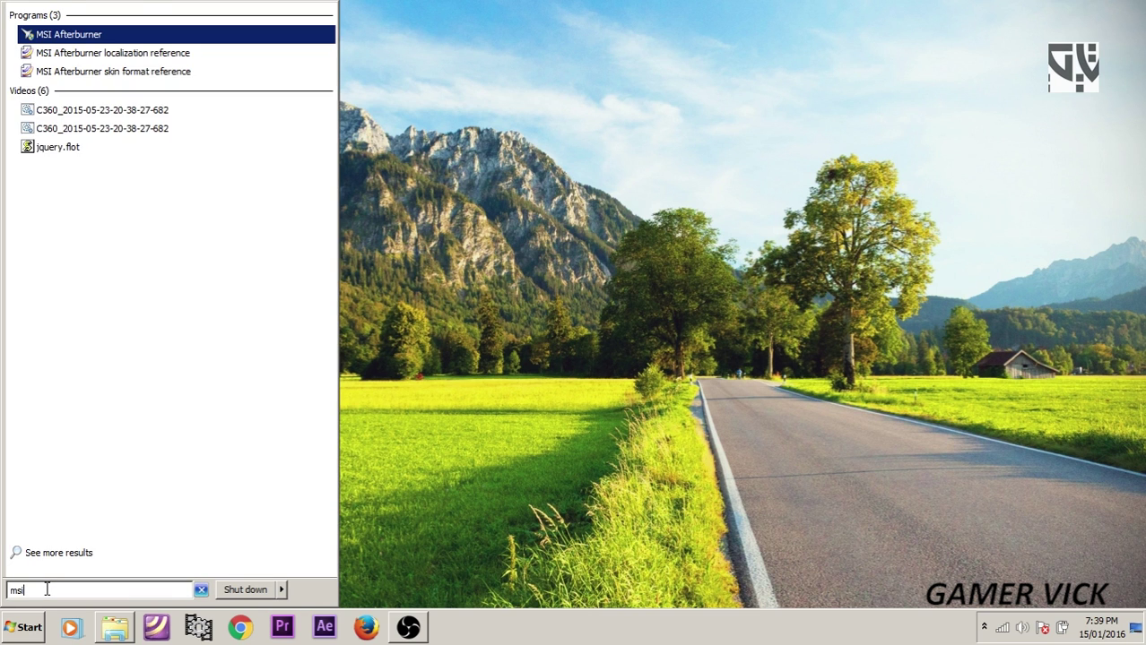
key(Return)
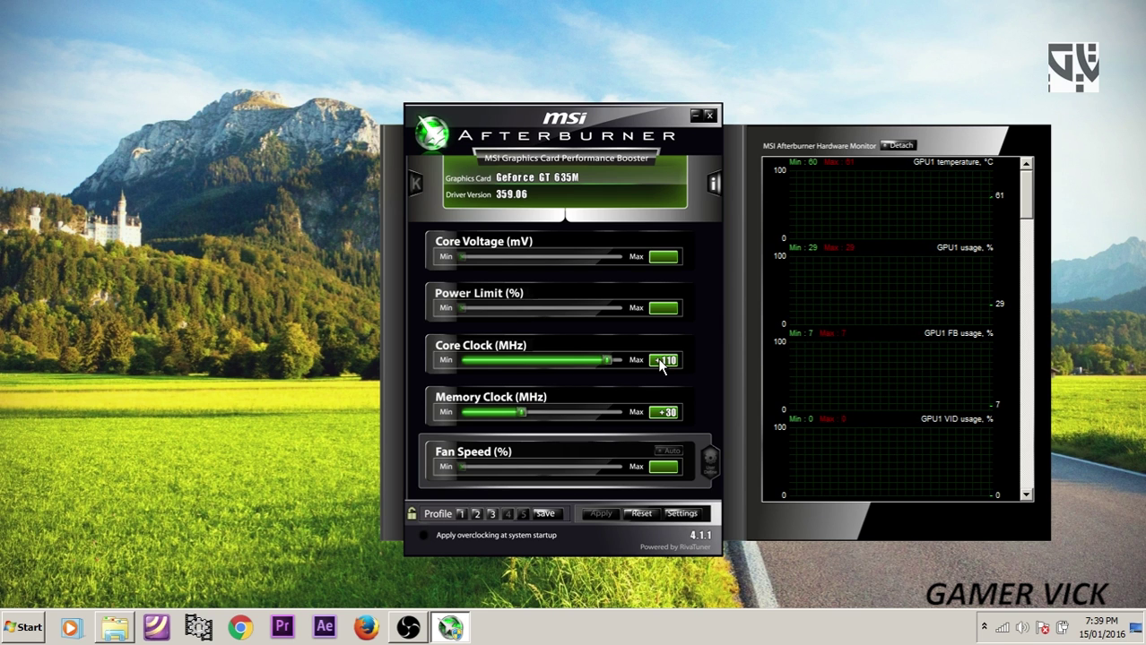
Switch to profile 1, return to profile 3 and apply it, and close MSI Afterburner
click(460, 514)
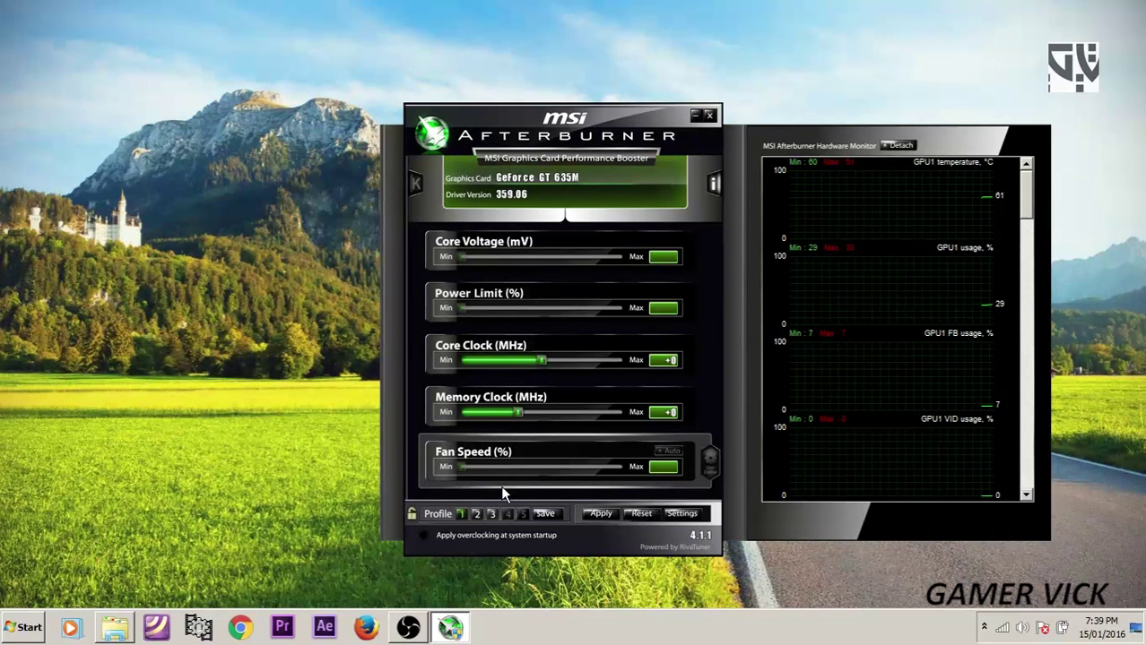
click(492, 514)
click(601, 513)
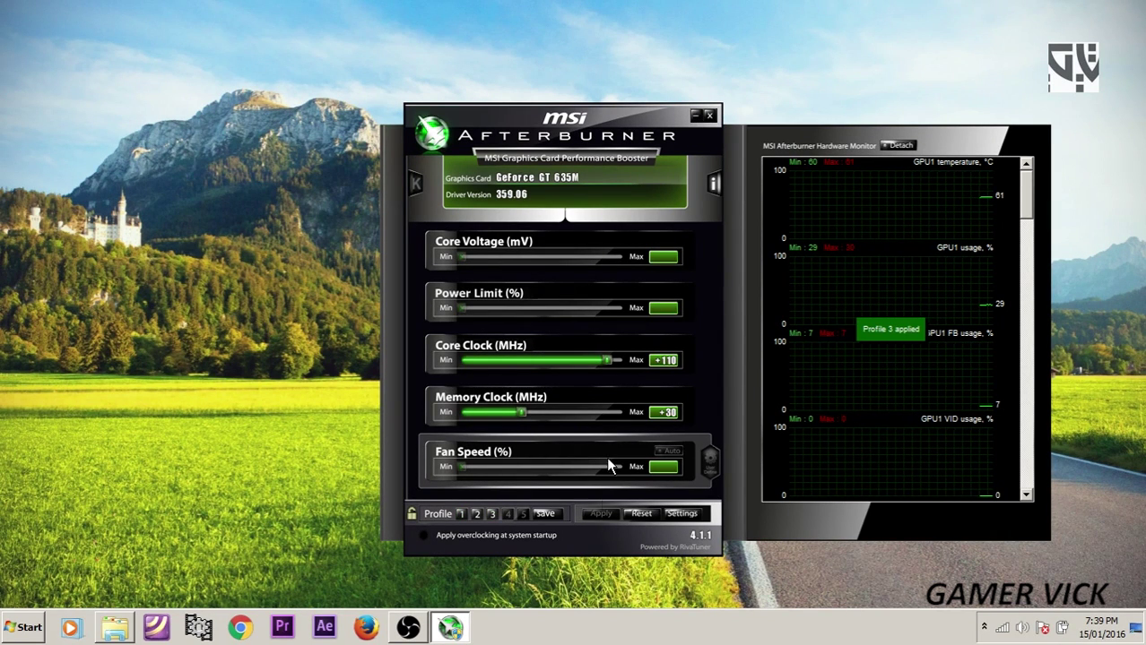
click(709, 117)
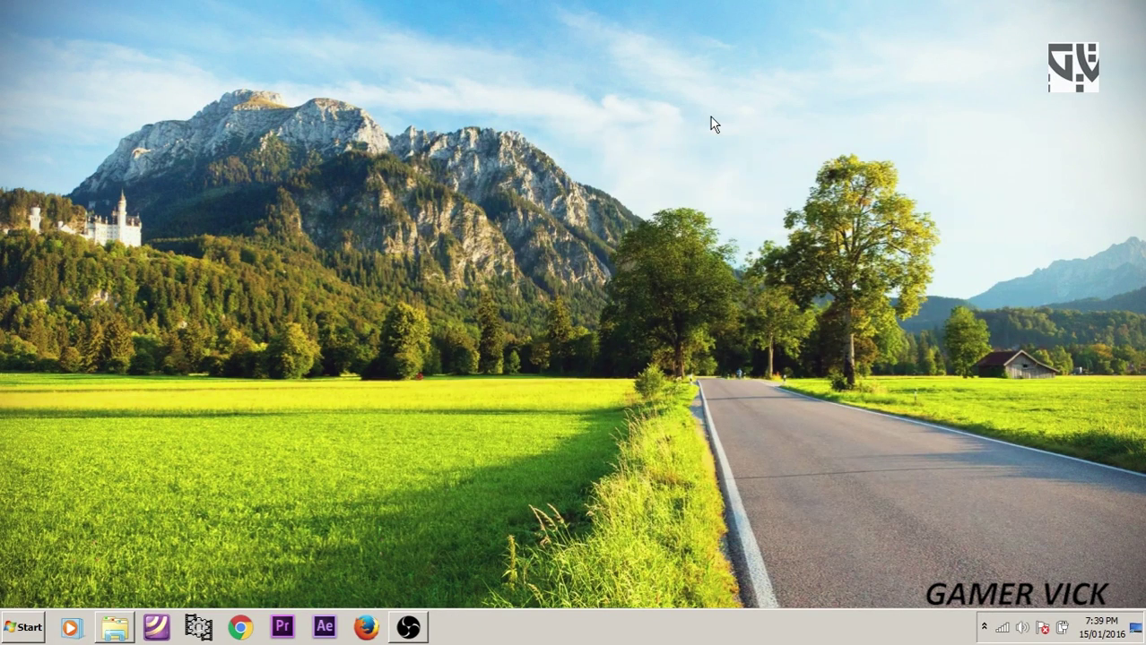
Launch Just Cause 3 from Steam's quick menu in the notification area, and dismiss the hidden icons
click(983, 628)
click(984, 627)
right_click(957, 558)
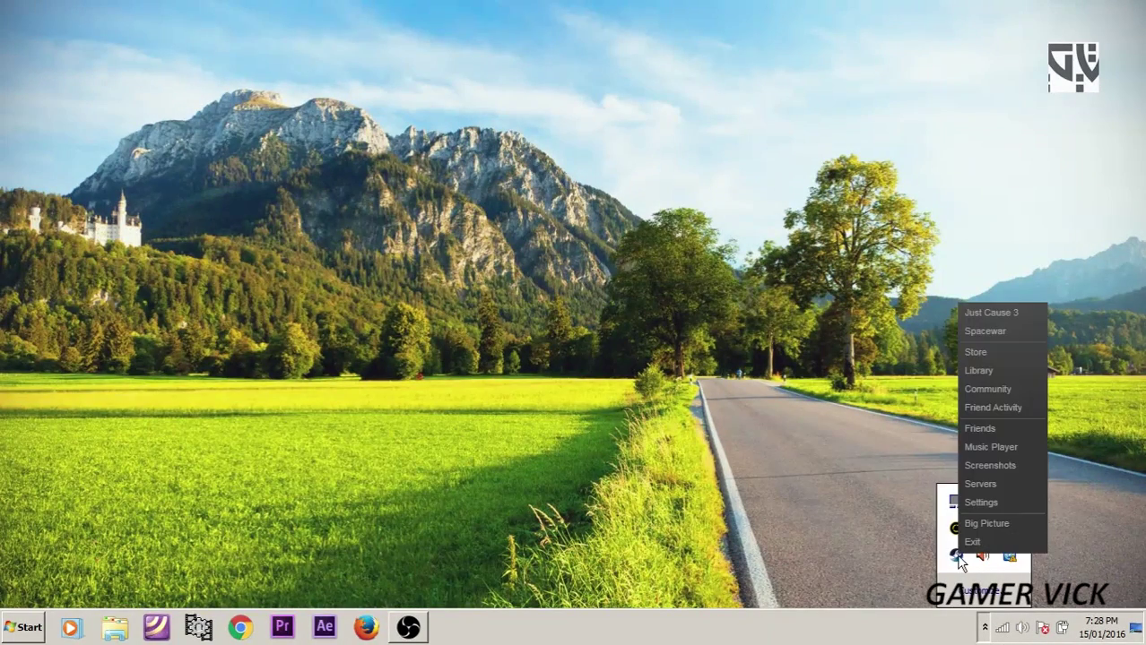
click(972, 314)
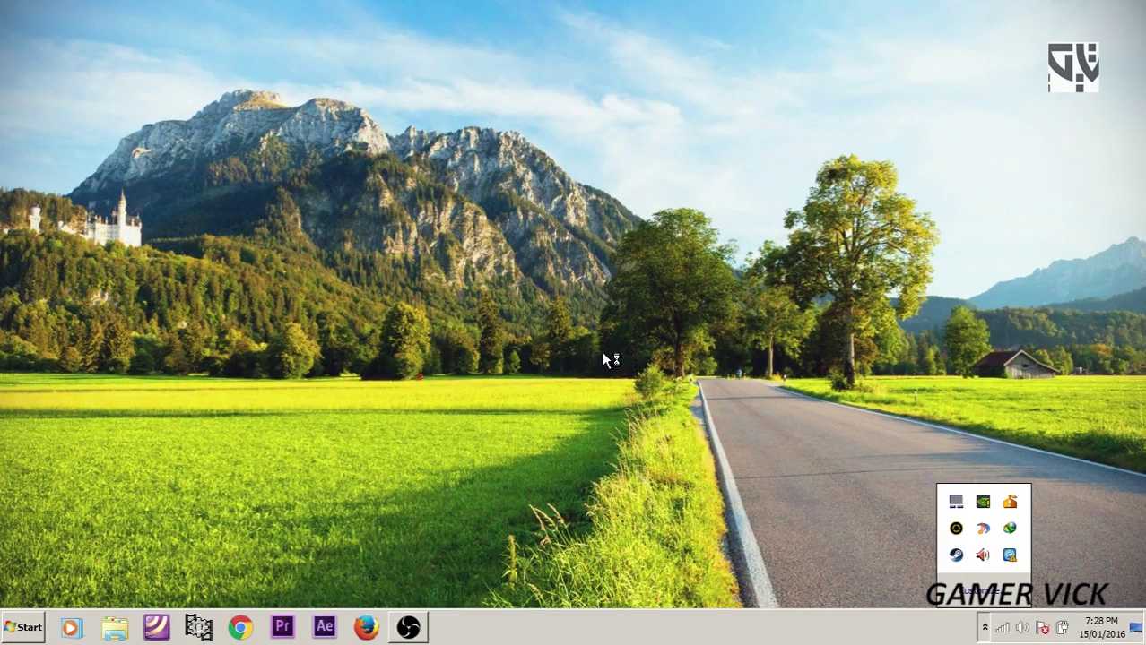
click(984, 627)
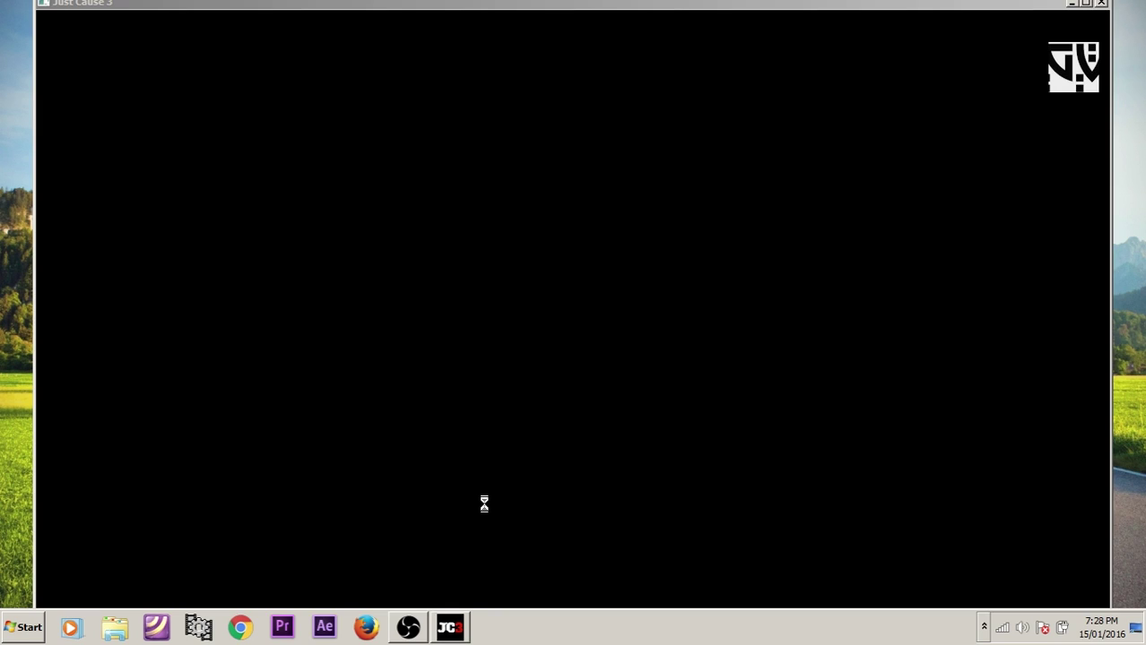
right_click(556, 638)
key(Escape)
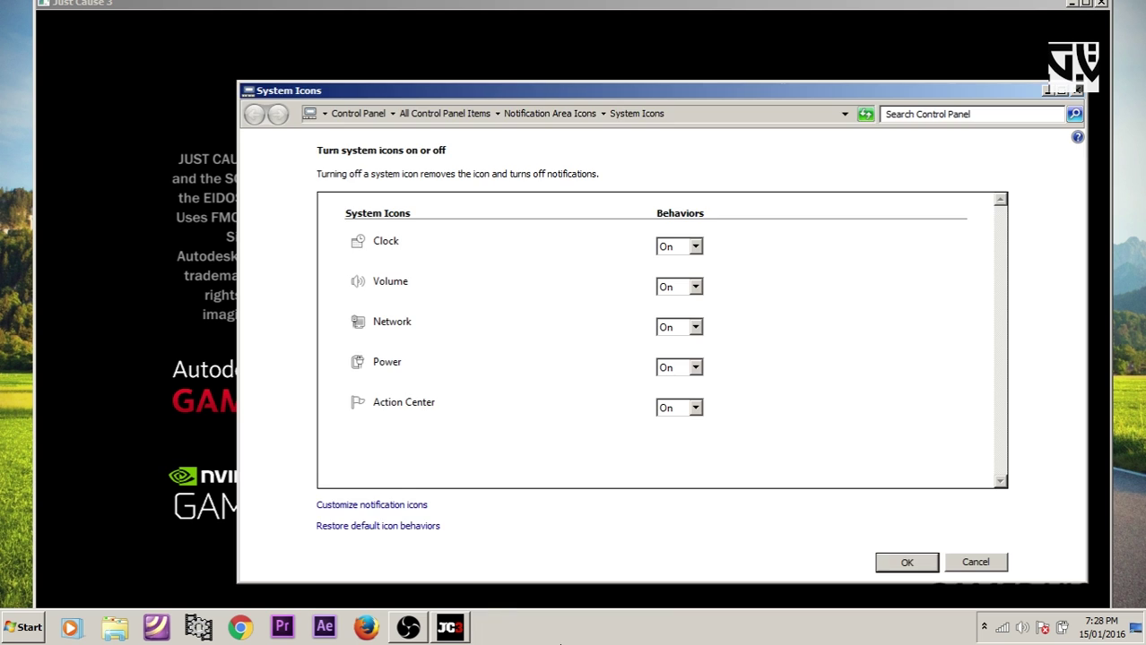
click(1077, 89)
Enable auto-hide for the taskbar in its properties and confirm the change
right_click(532, 628)
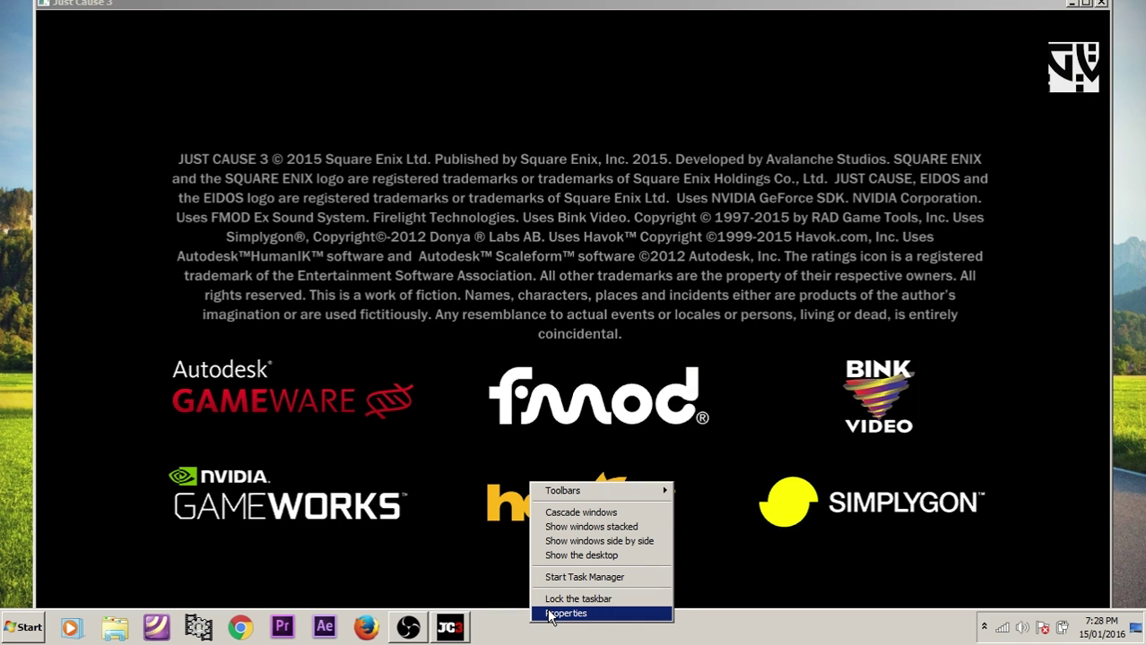
click(551, 614)
click(34, 321)
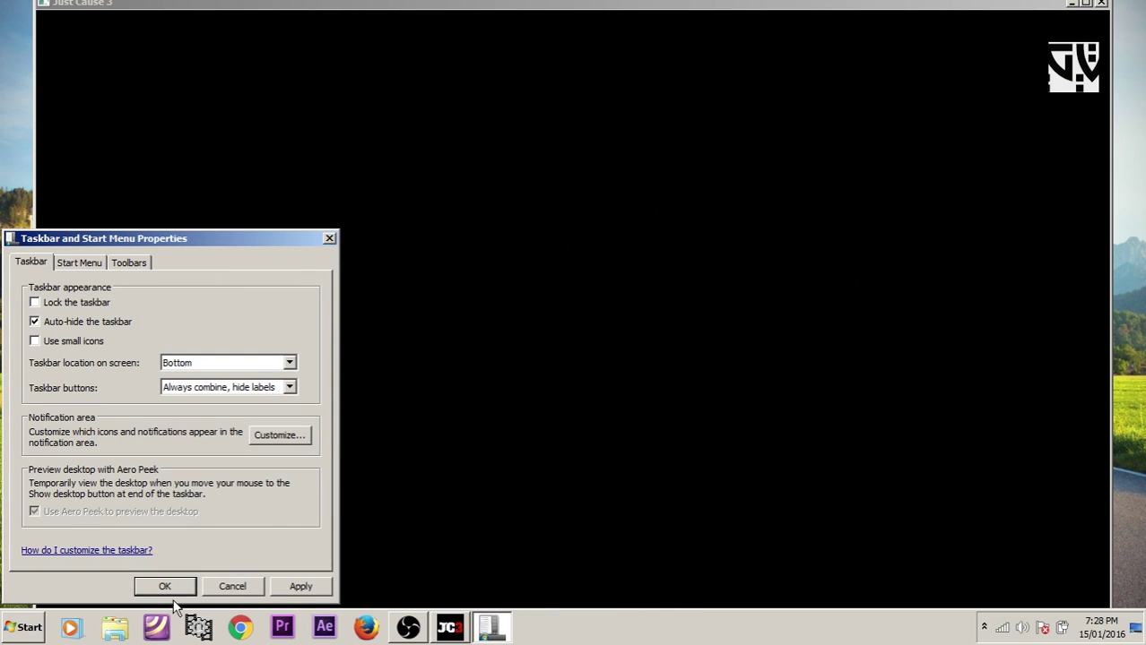
click(165, 587)
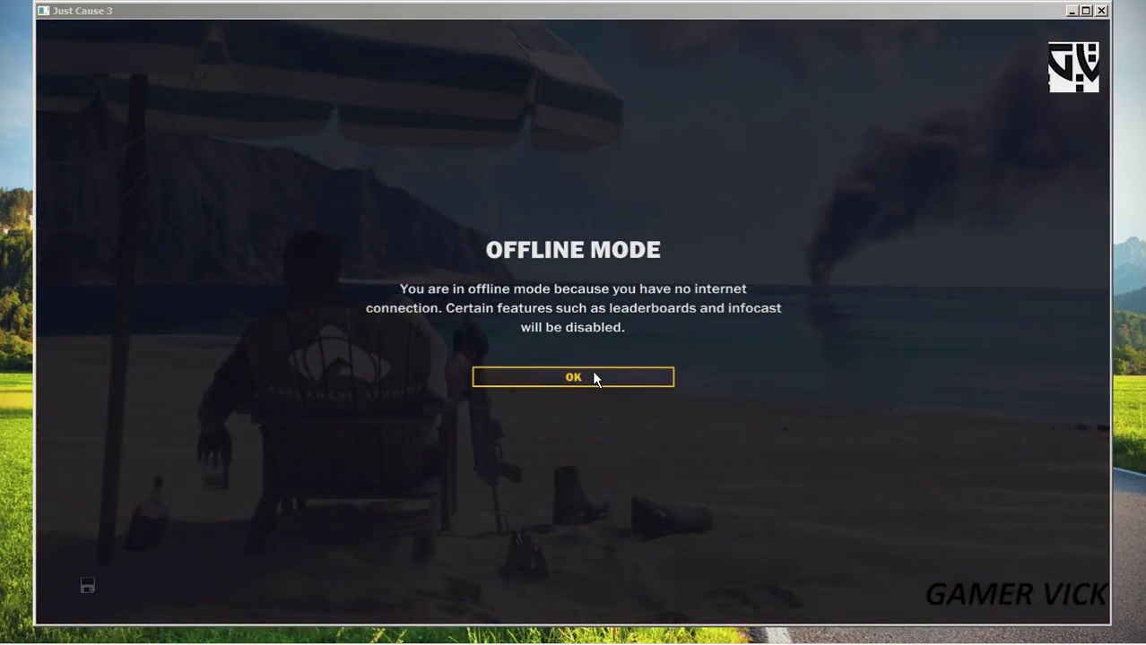
Acknowledge the offline mode notice in Just Cause 3
click(583, 378)
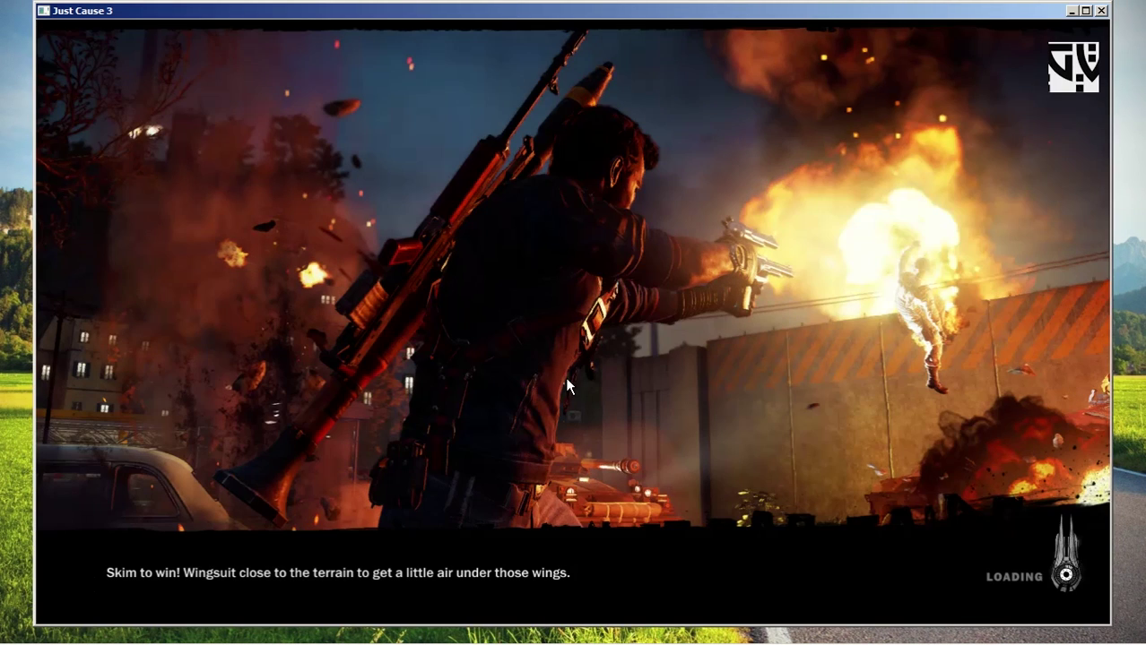